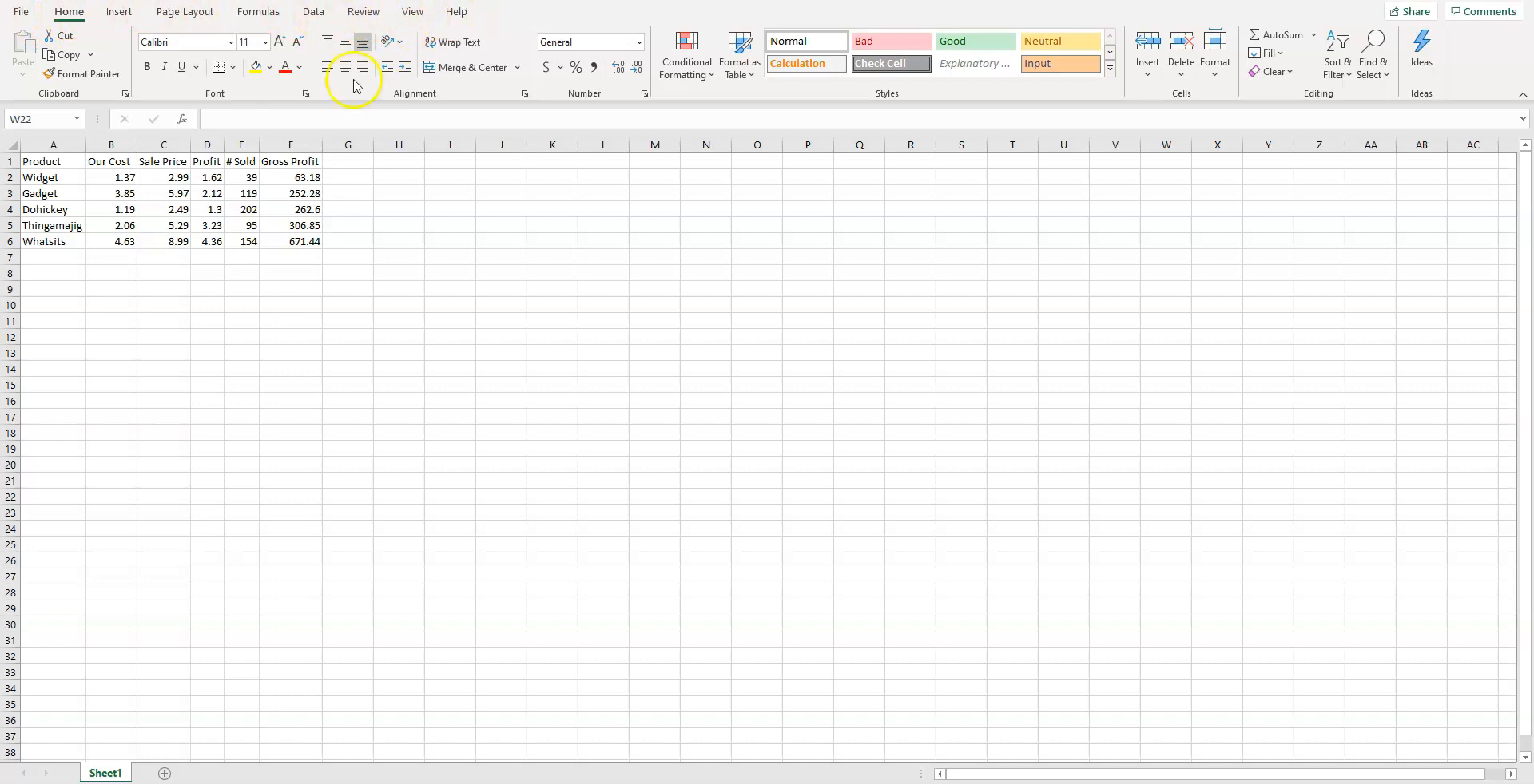
Step: Enable the Developer tab in the ribbon customization options and display its commands
{"action": "left_click", "coordinate": [22, 16]}
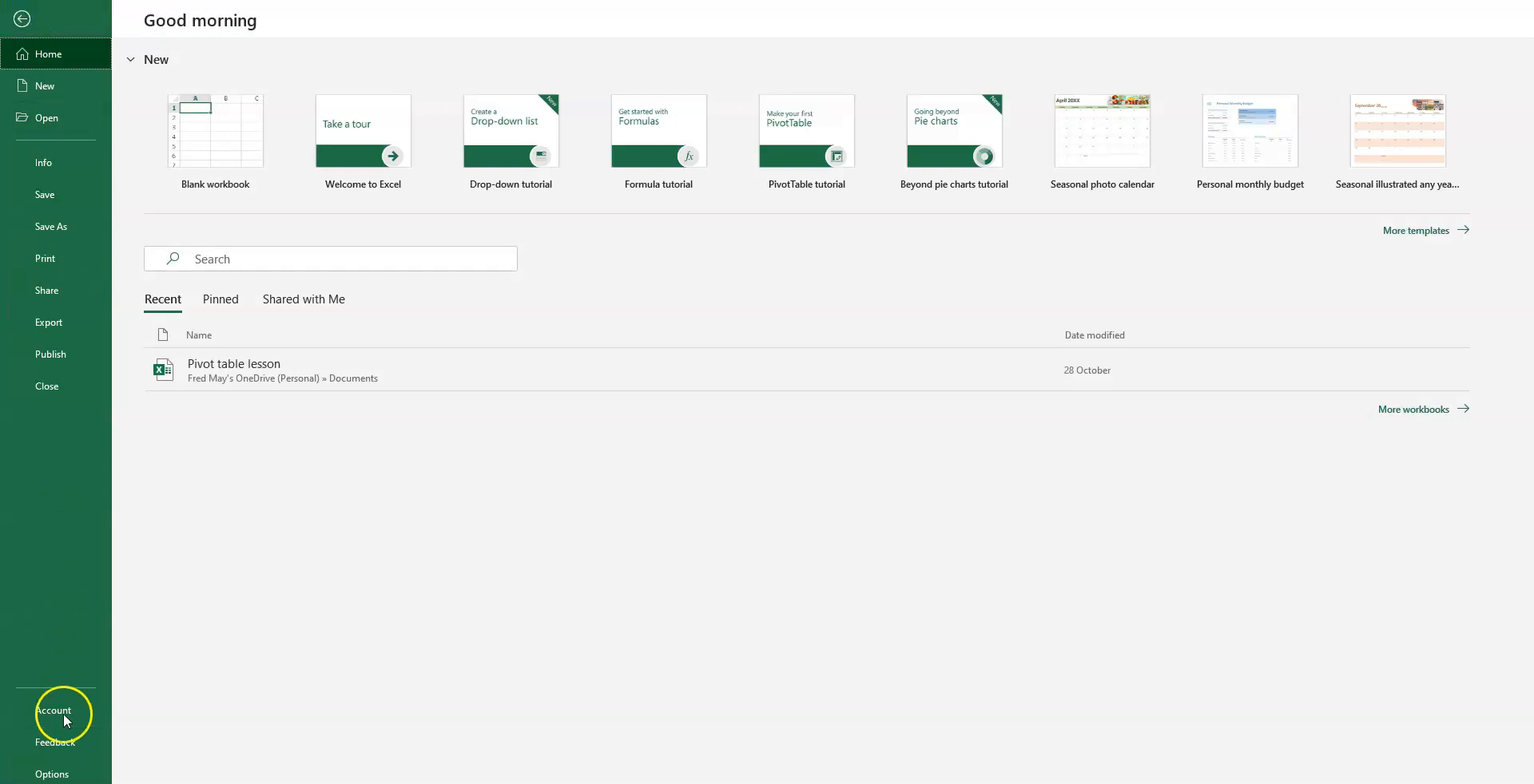
{"action": "left_click", "coordinate": [52, 775]}
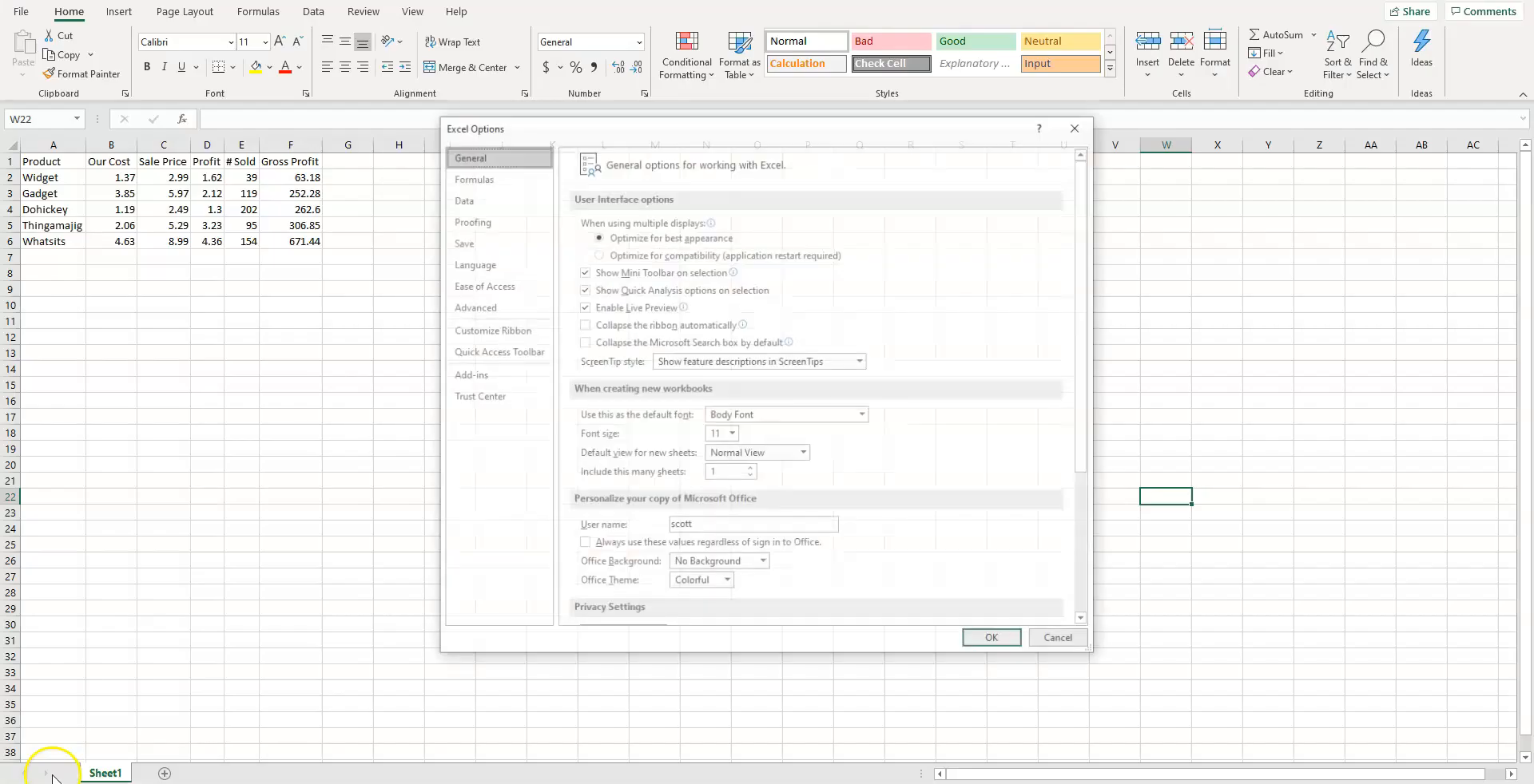
{"action": "left_click", "coordinate": [476, 334]}
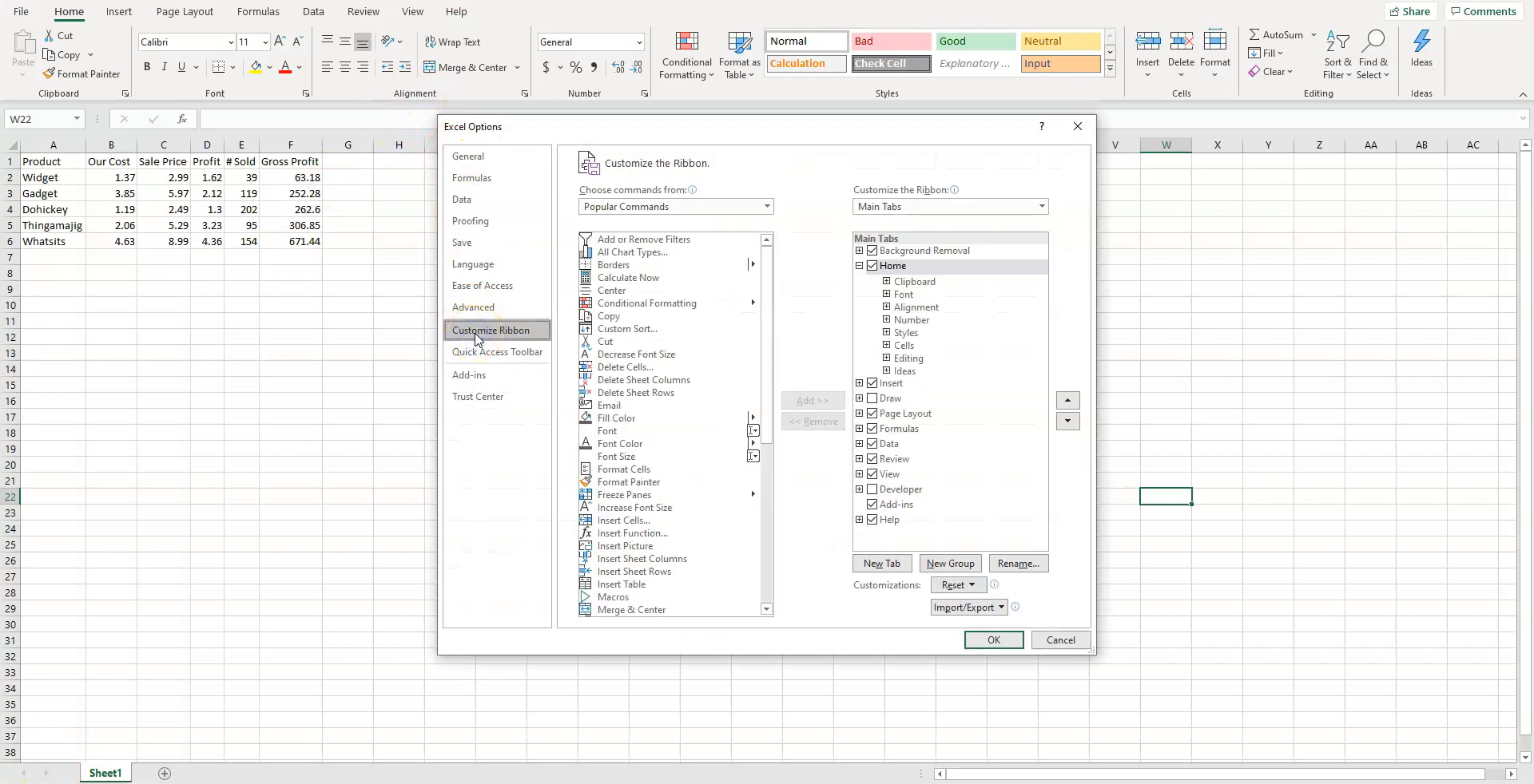
{"action": "left_click", "coordinate": [871, 489]}
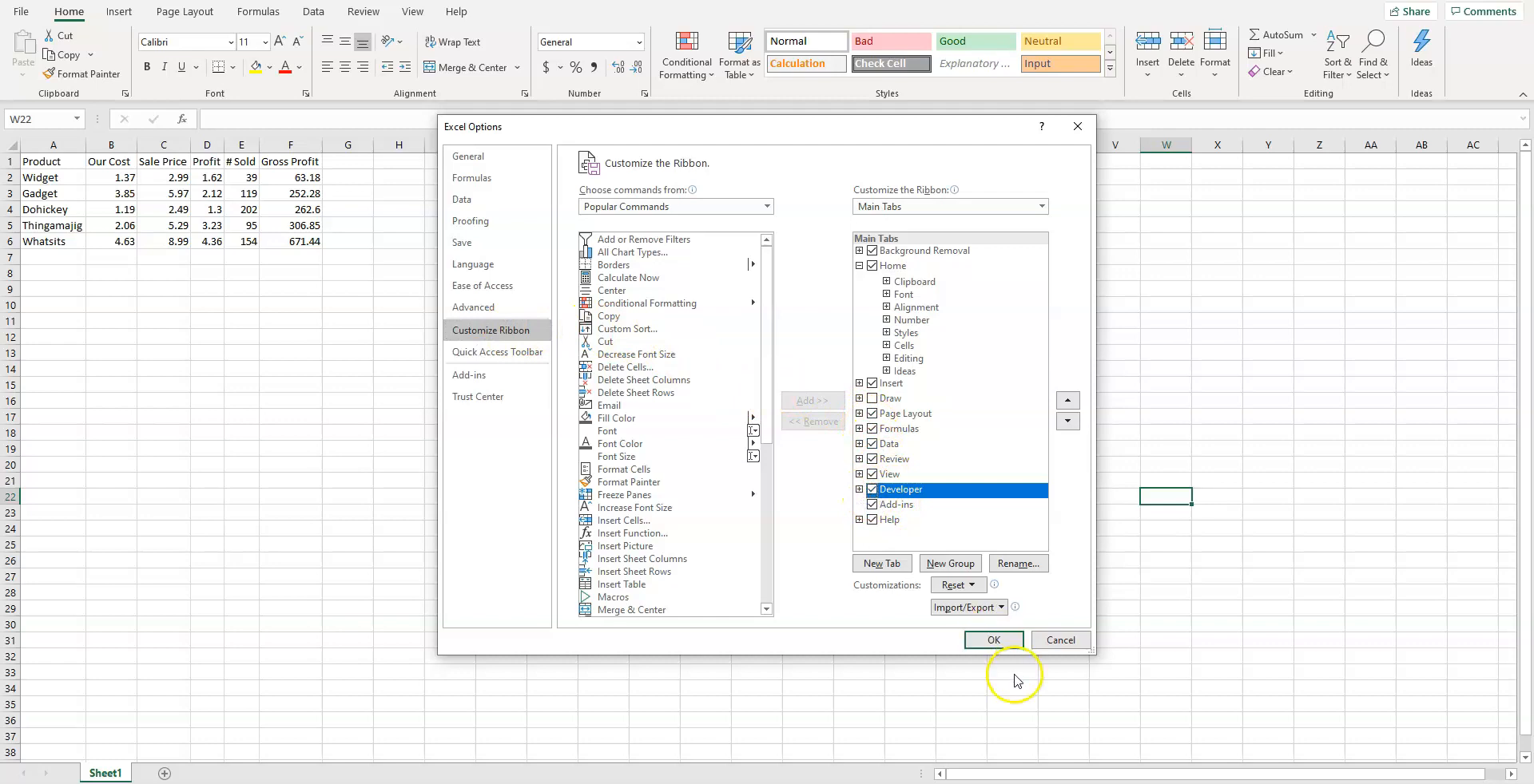
{"action": "left_click", "coordinate": [1008, 643]}
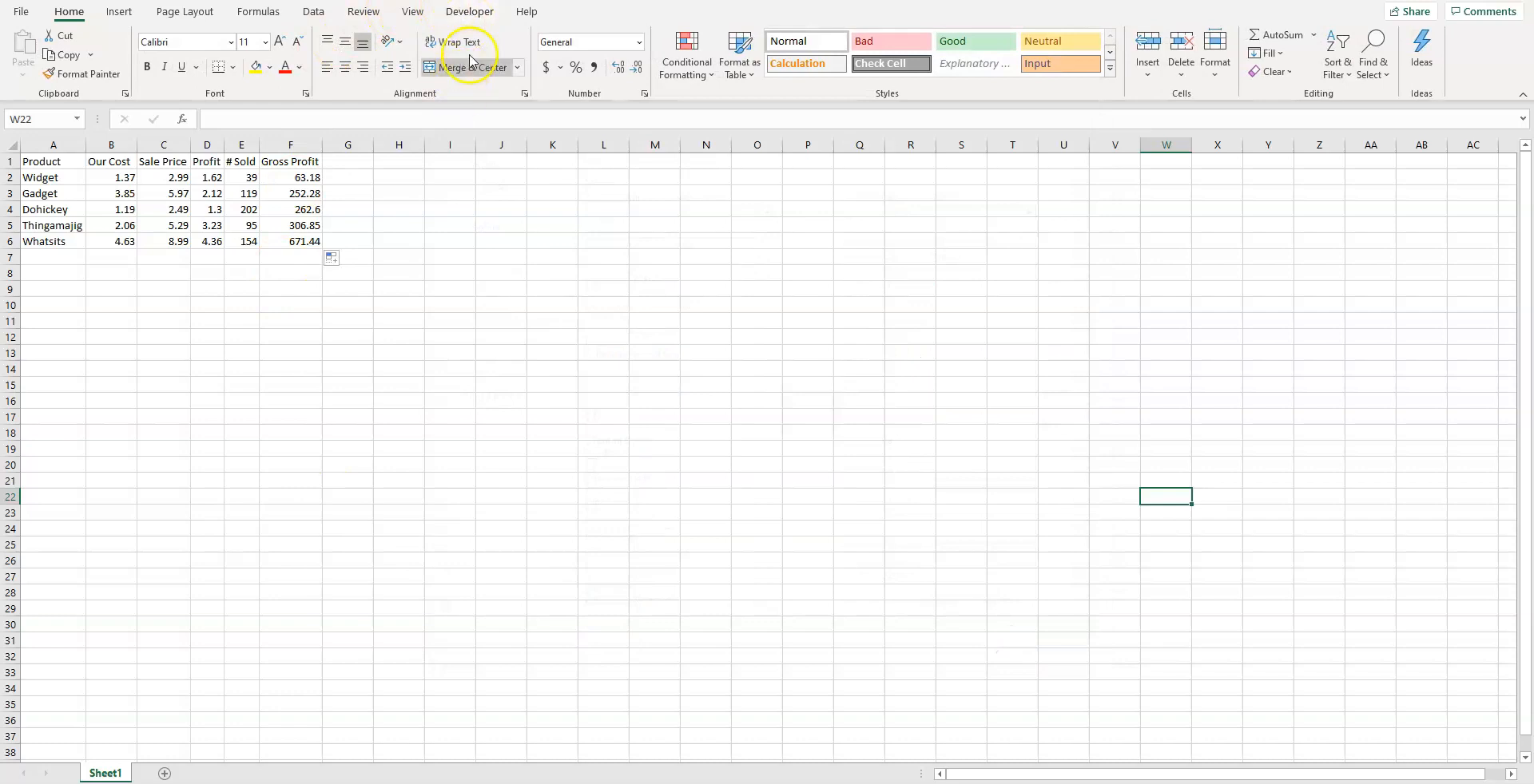
{"action": "left_click", "coordinate": [479, 14]}
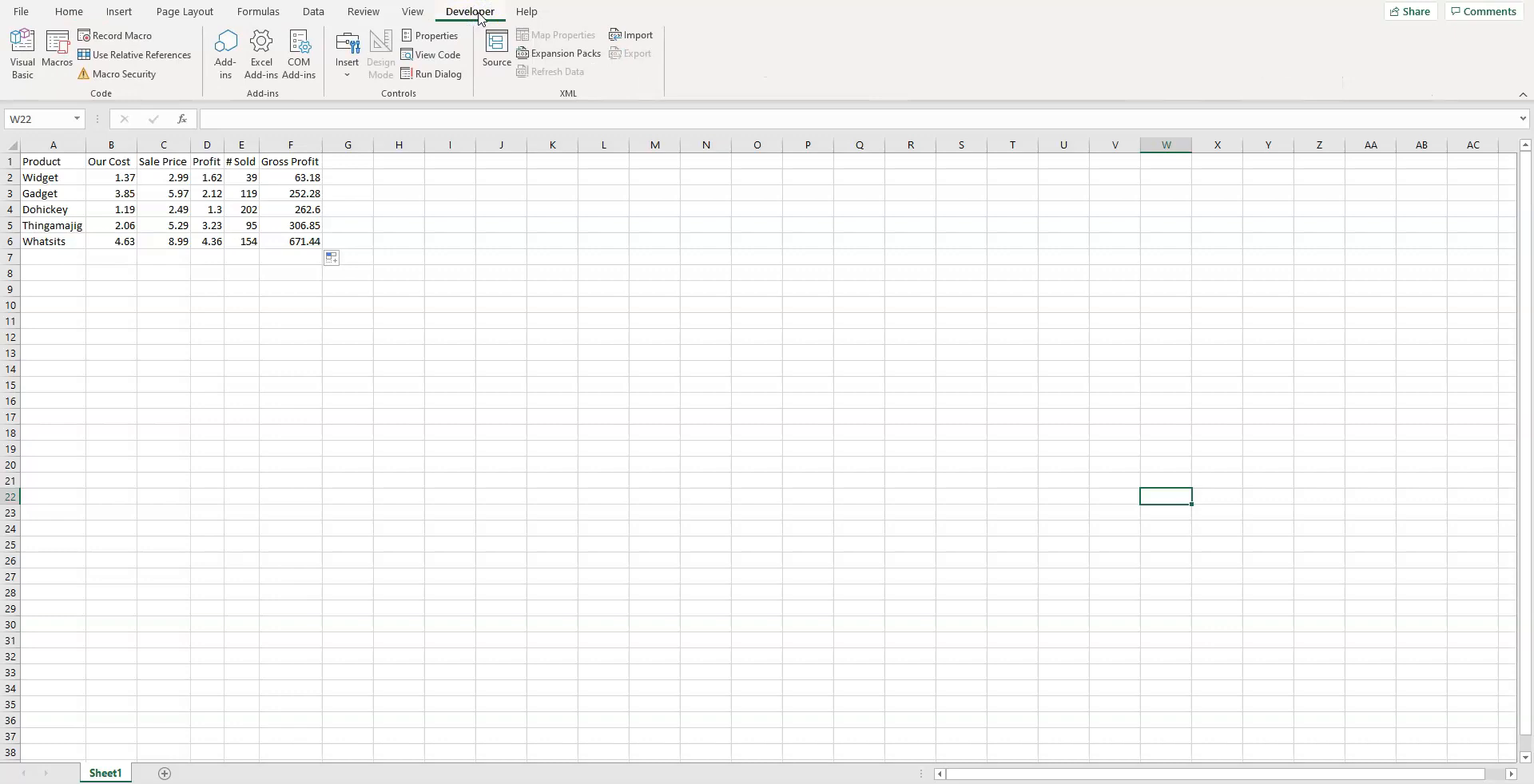
{"action": "left_click", "coordinate": [467, 22]}
{"action": "left_click", "coordinate": [54, 61]}
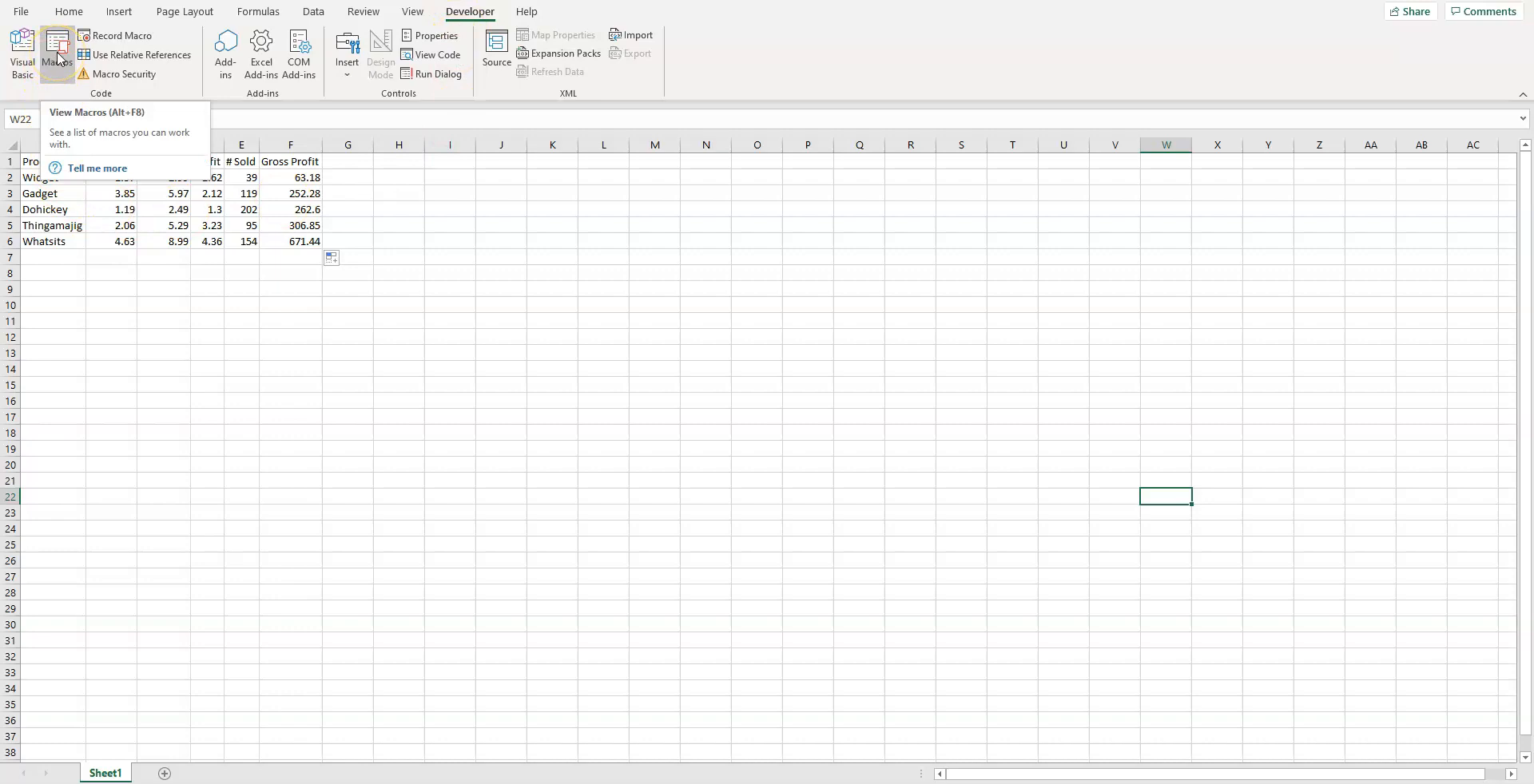
{"action": "left_click", "coordinate": [60, 60]}
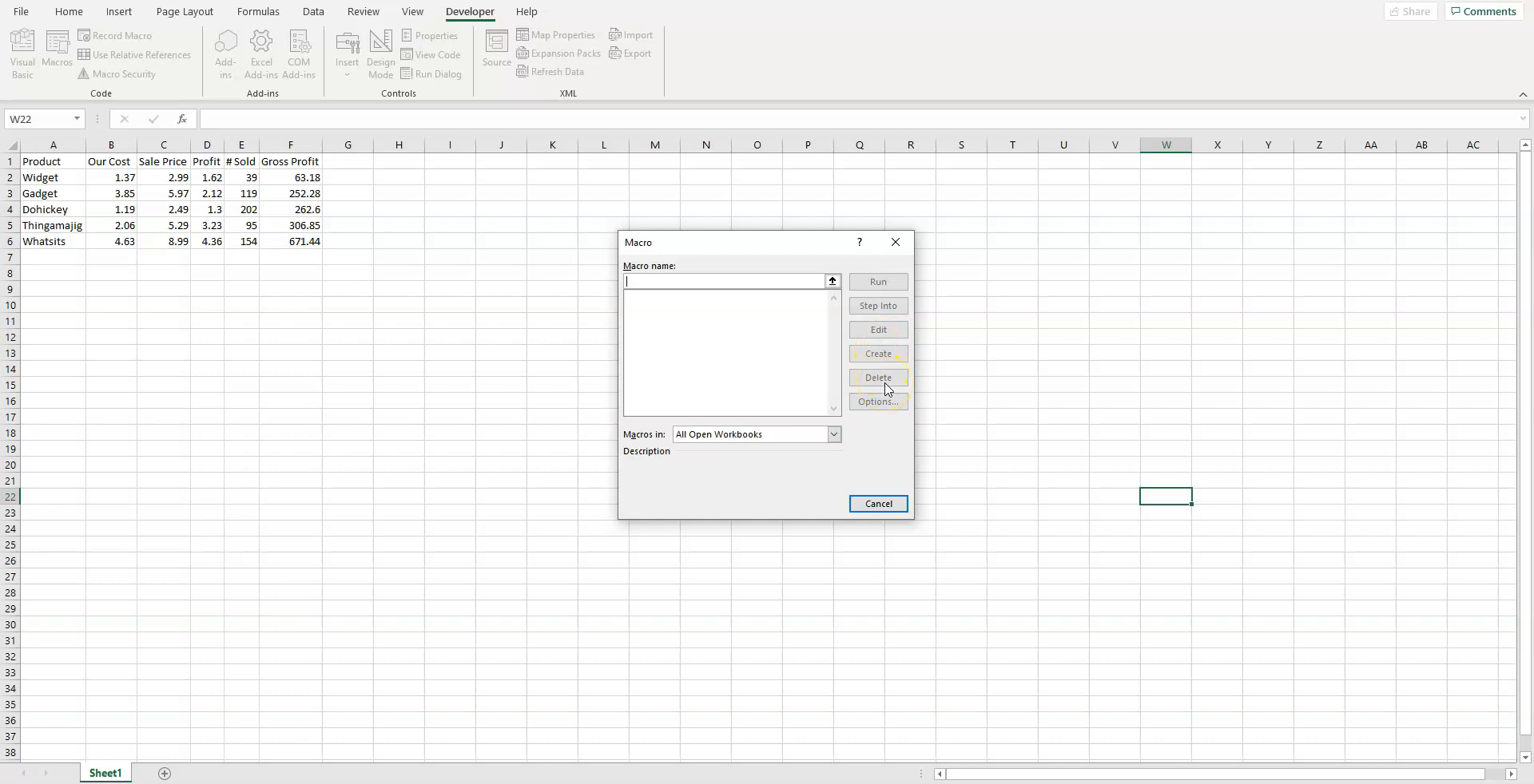
{"action": "left_click", "coordinate": [881, 353]}
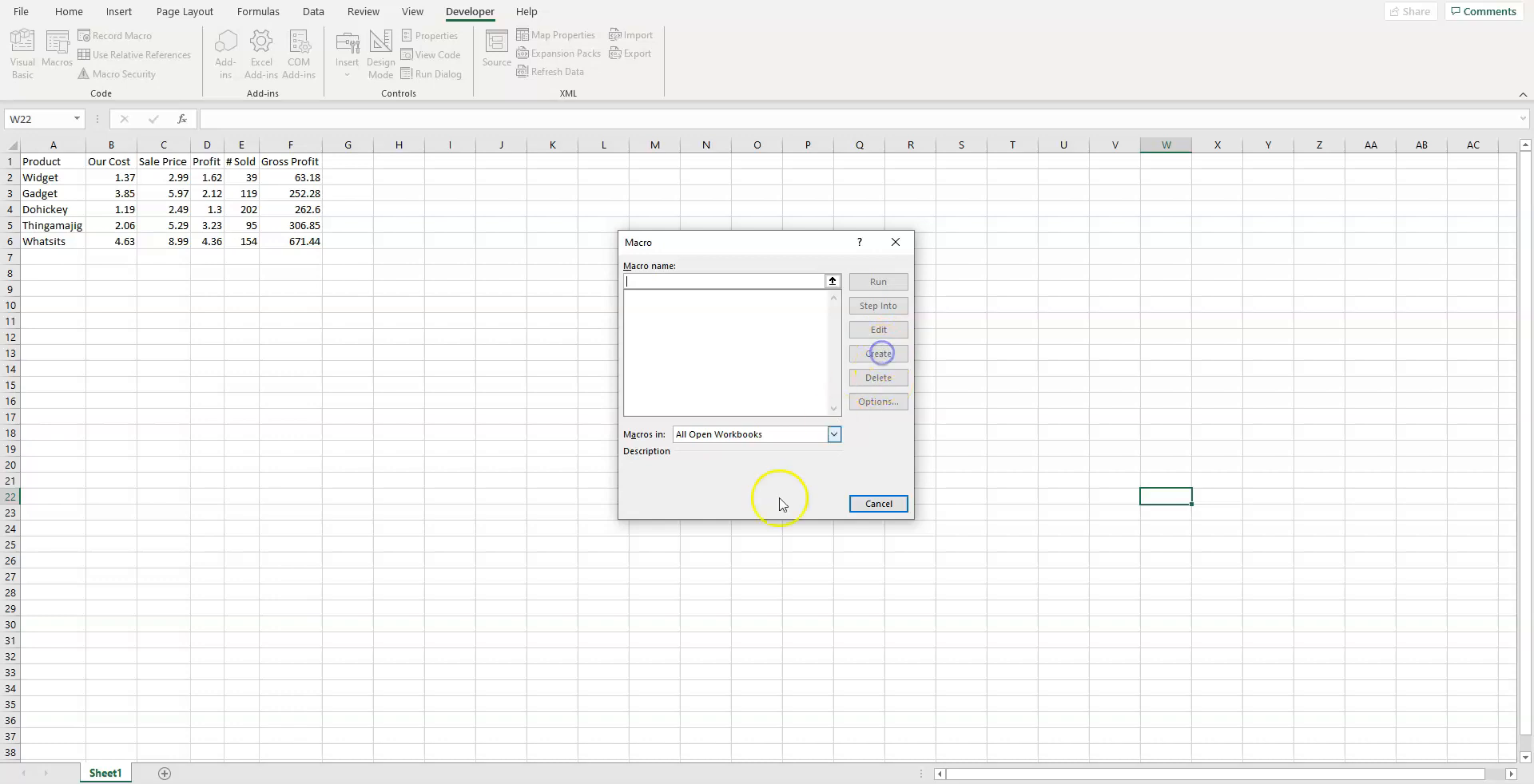
{"action": "left_click", "coordinate": [879, 505]}
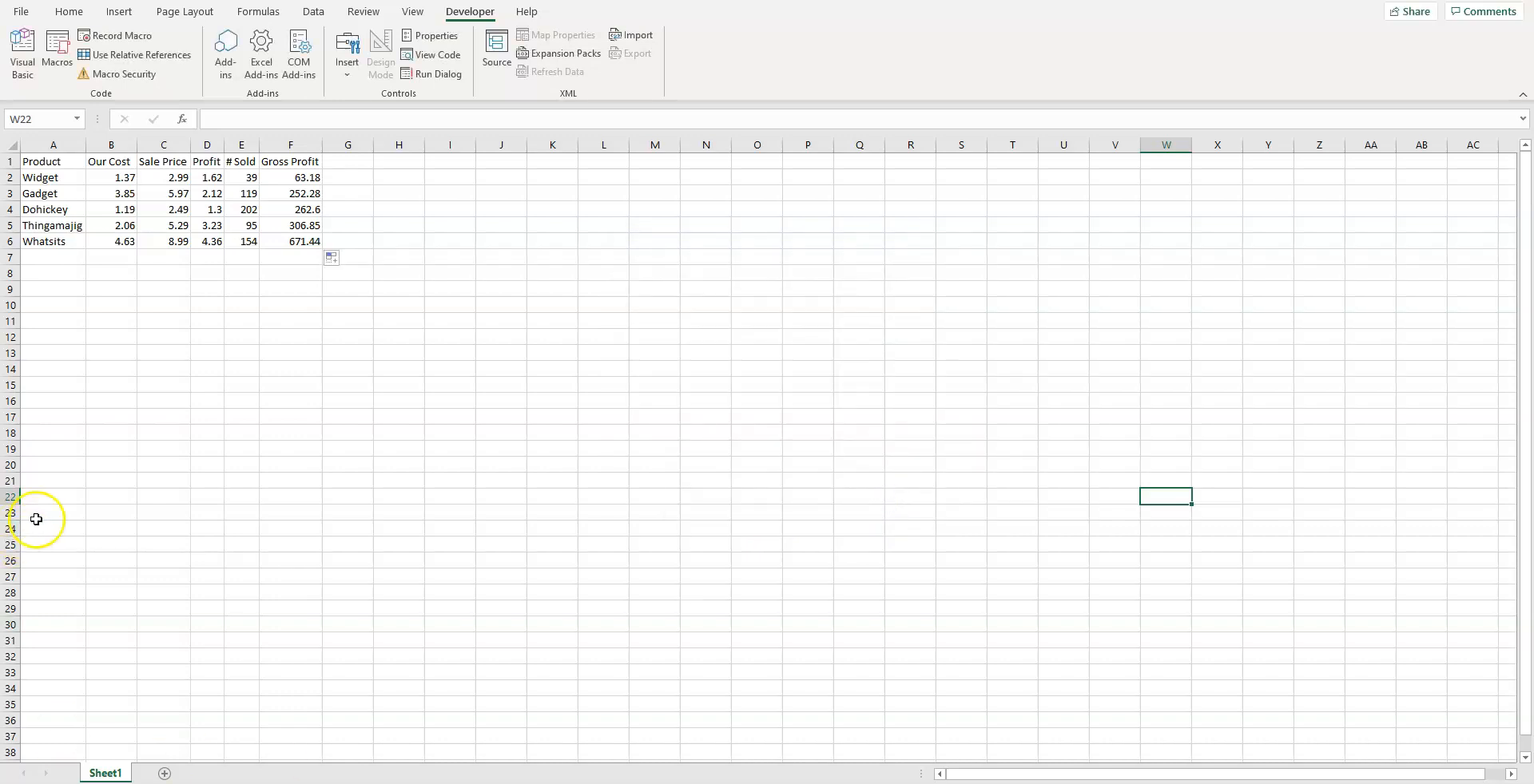
Step: Start recording a macro named GrossProfitSpreadsheet, stored in This Workbook
{"action": "left_click", "coordinate": [128, 40]}
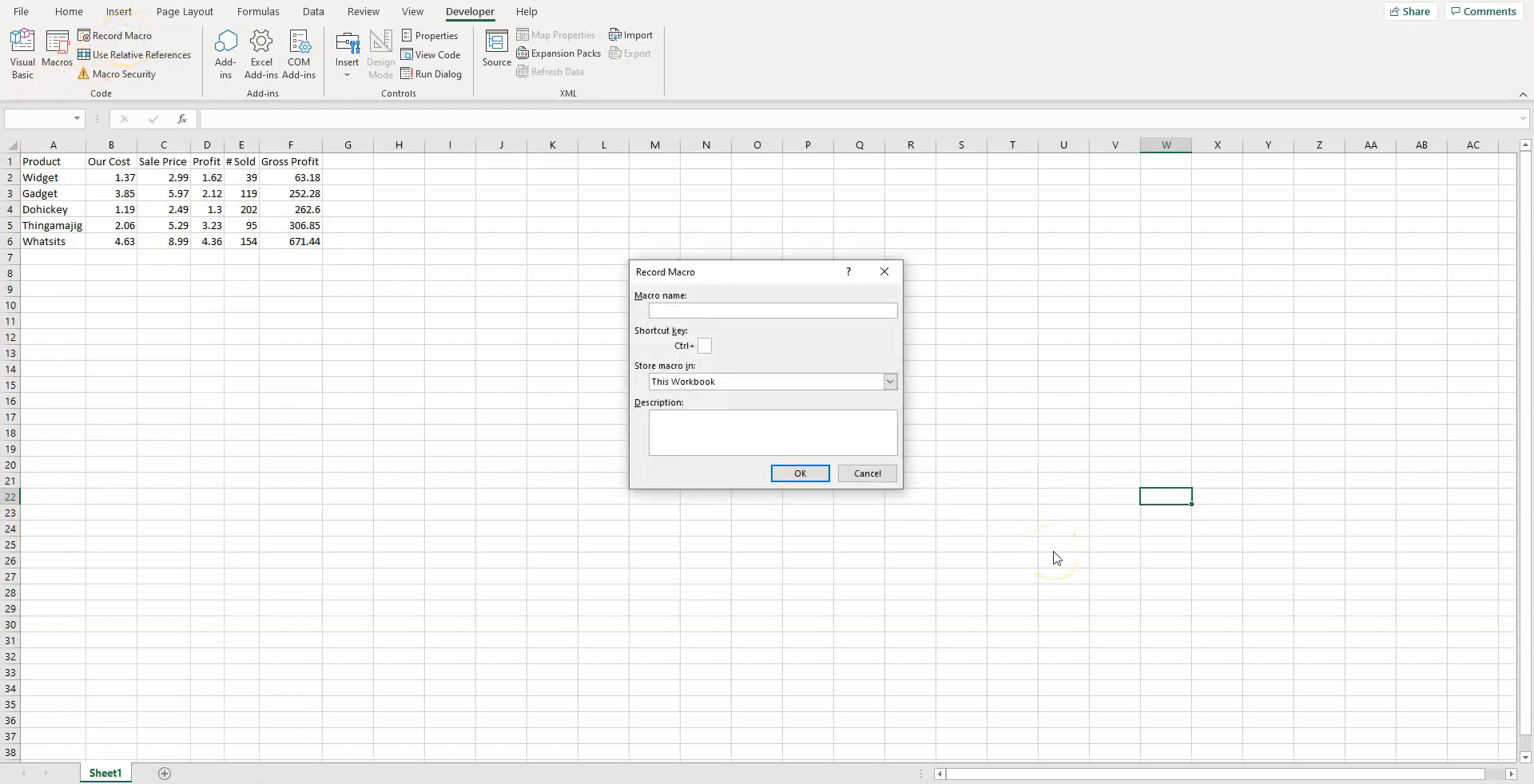
{"action": "type", "text": "Gross ProfitSpreadsheet"}
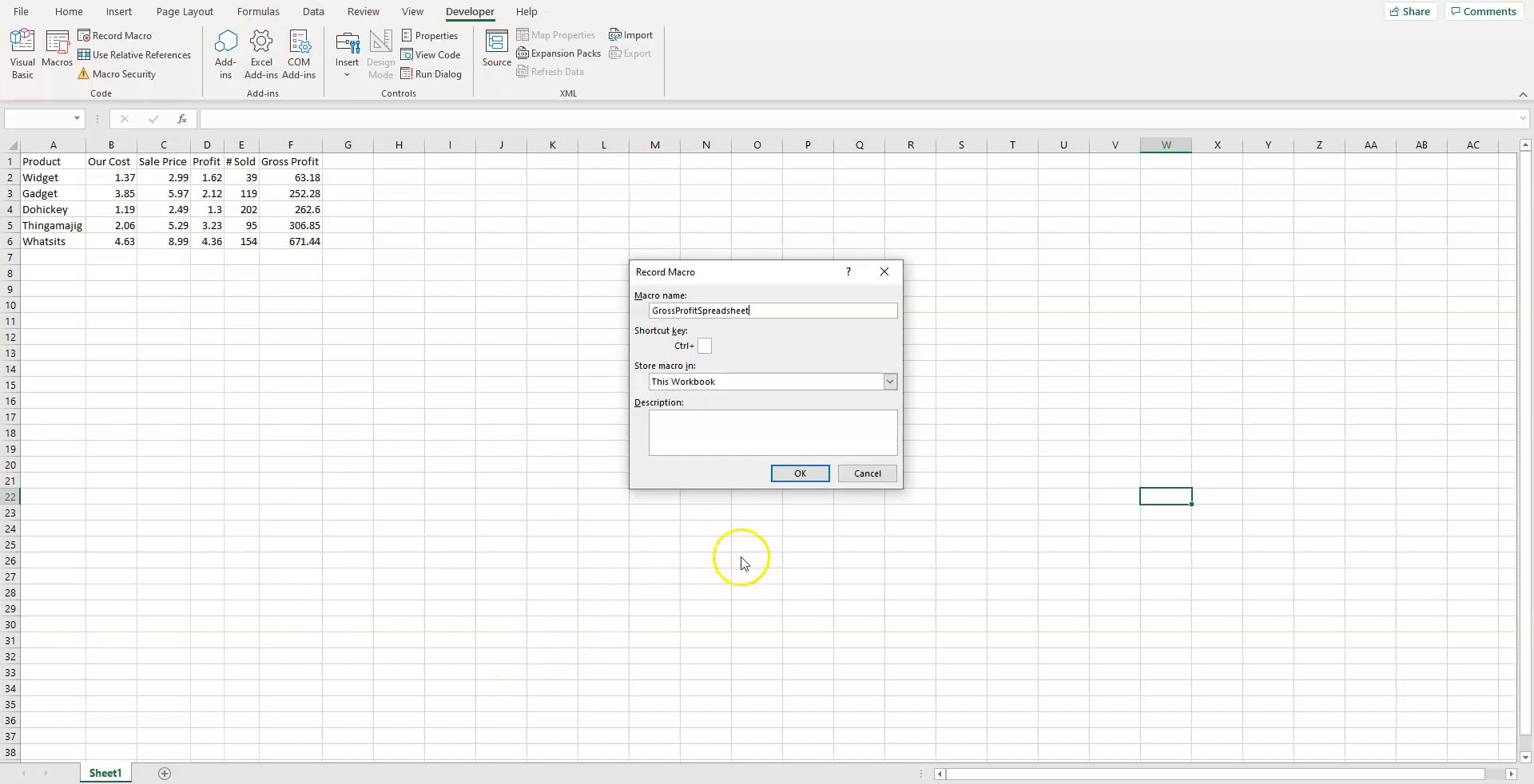
{"action": "left_click", "coordinate": [800, 474]}
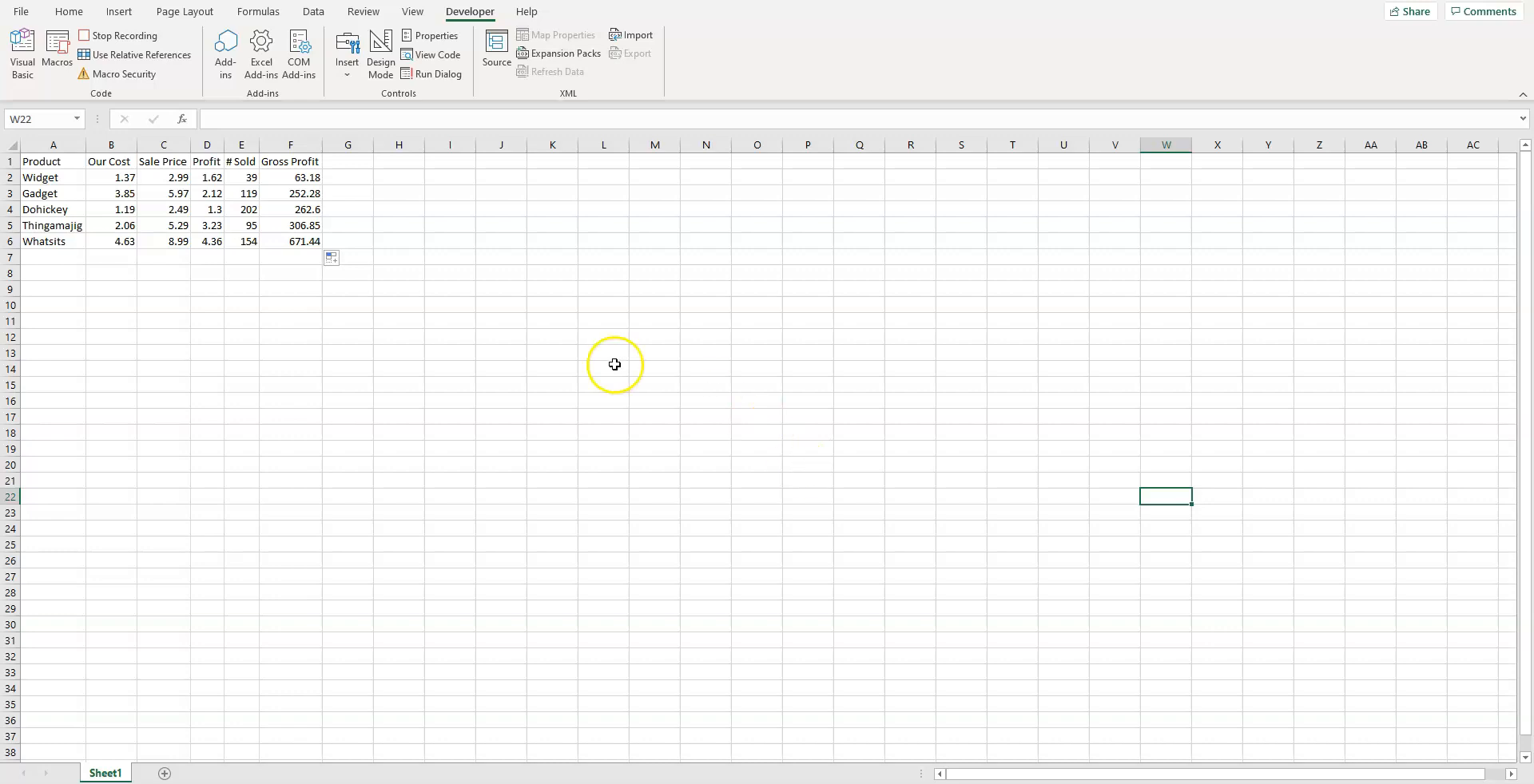
Step: Make the whole header row 1 bold and center its text horizontally
{"action": "left_click", "coordinate": [11, 161]}
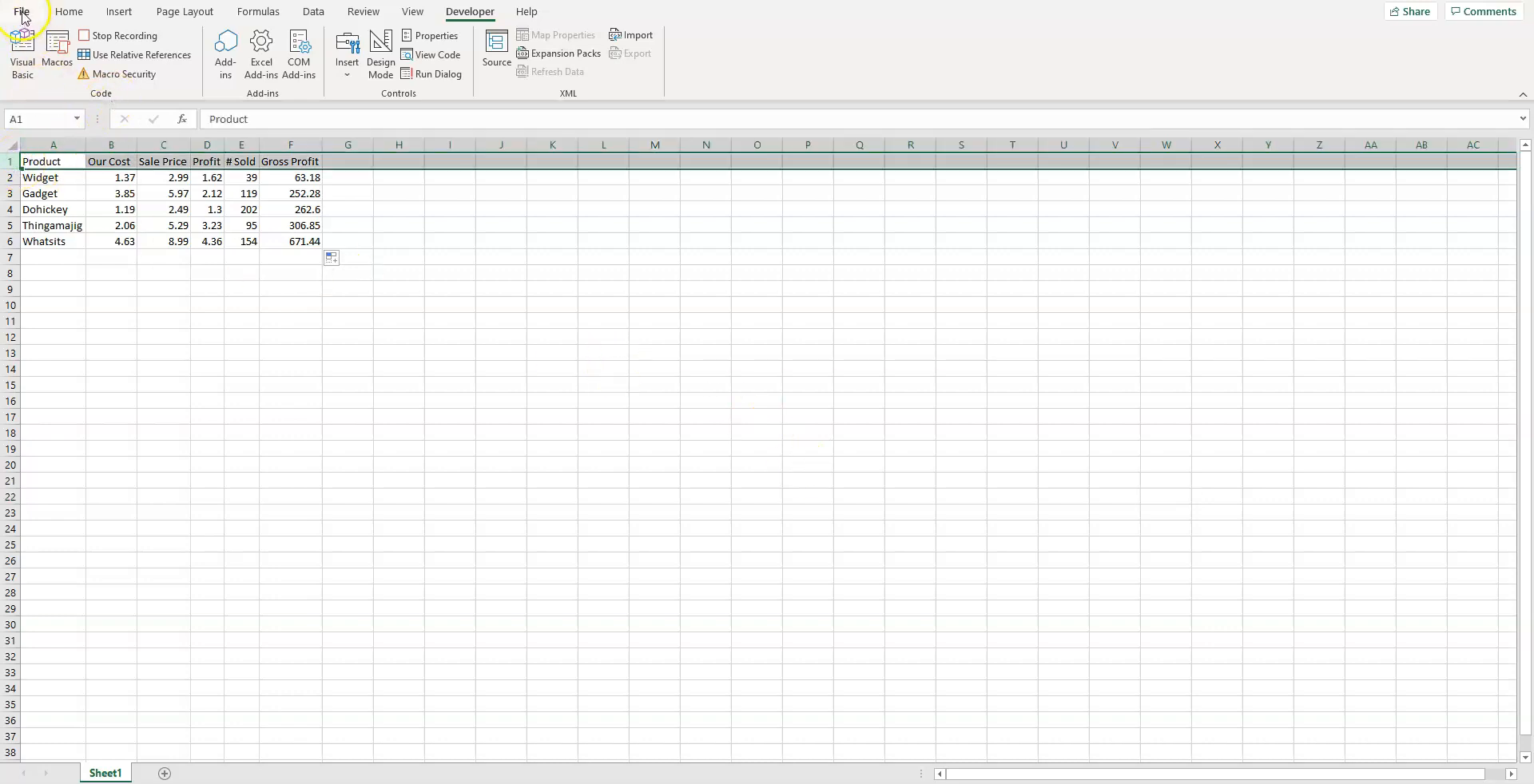
{"action": "left_click", "coordinate": [69, 11]}
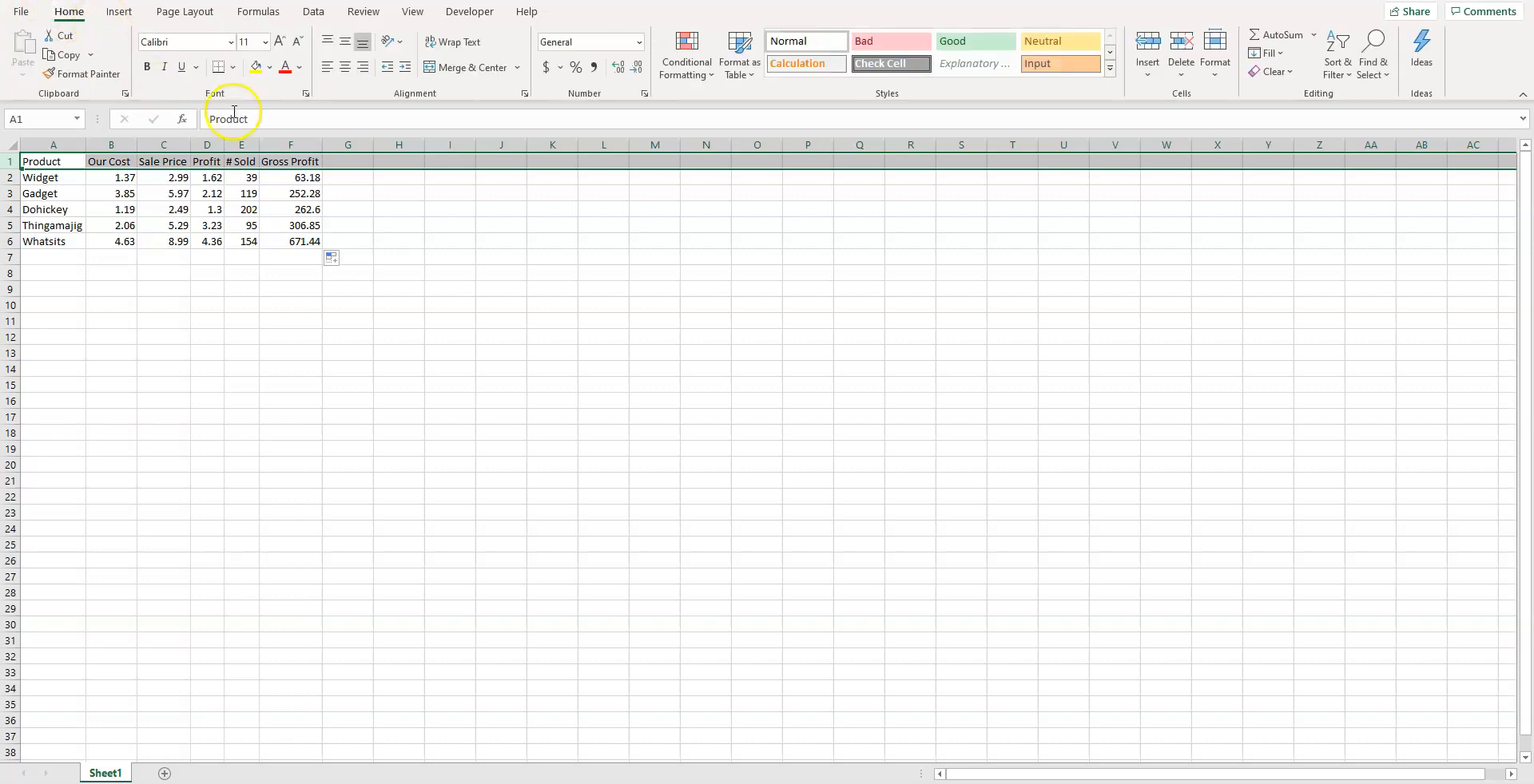
{"action": "left_click", "coordinate": [147, 67]}
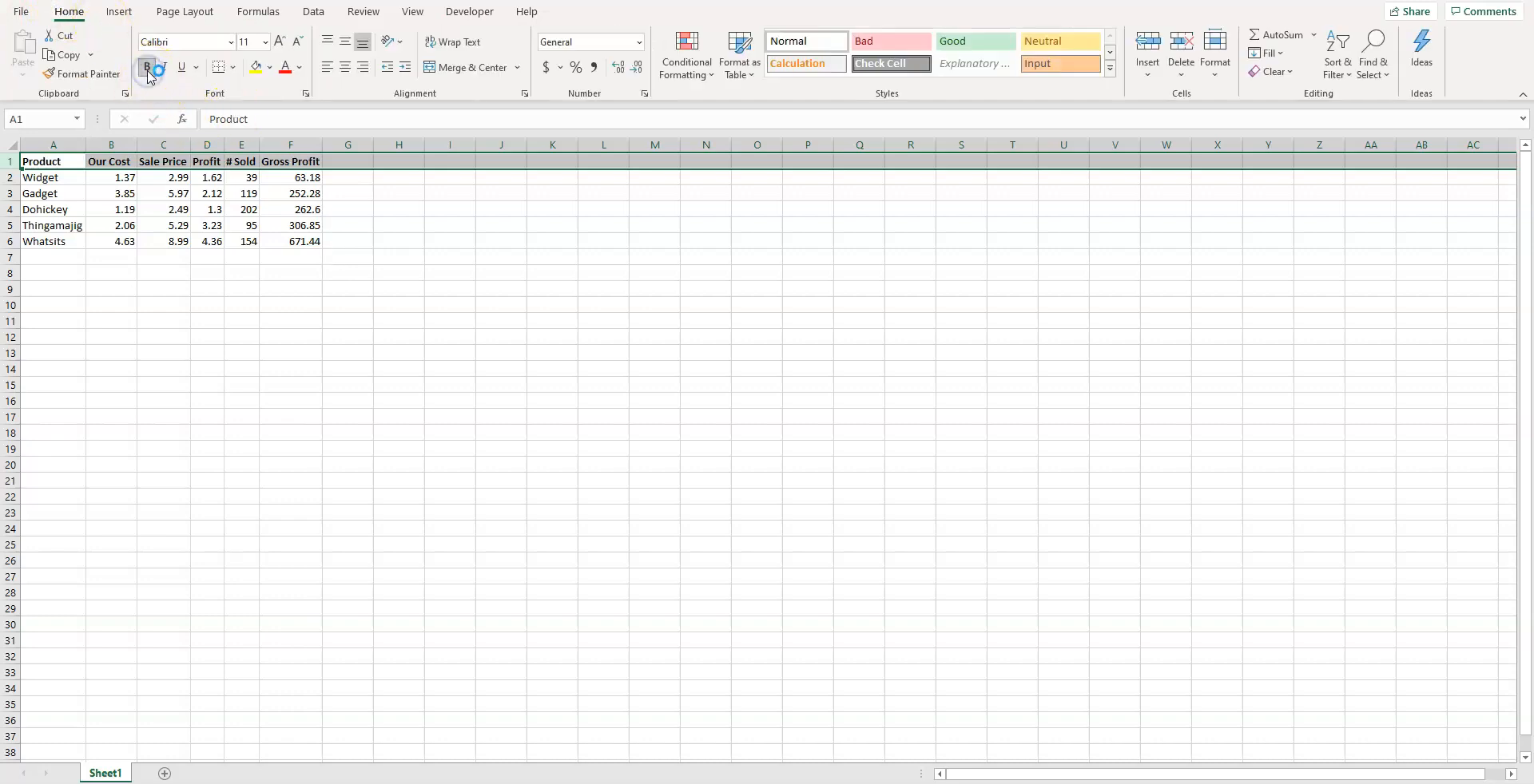
{"action": "left_click", "coordinate": [346, 68]}
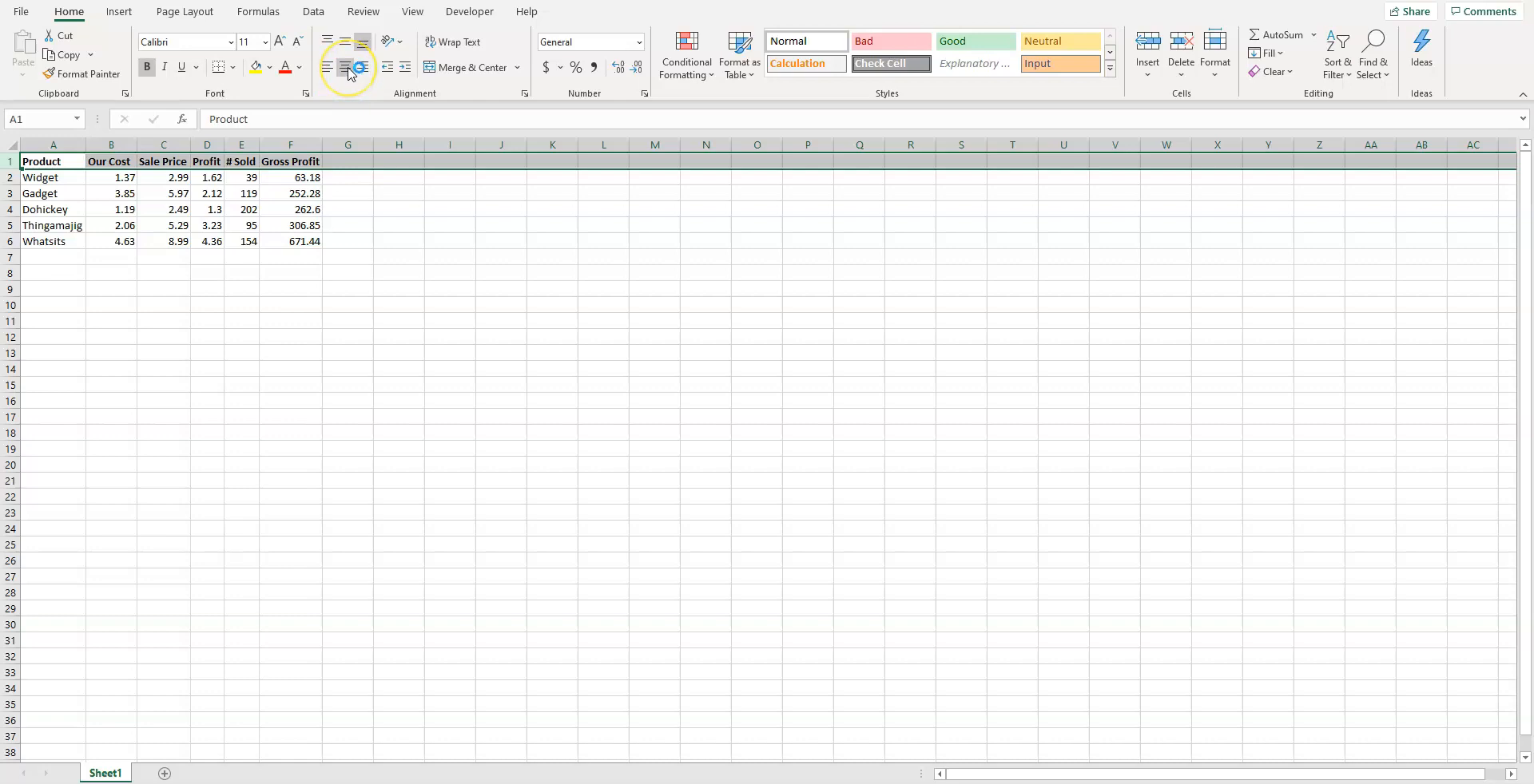
{"action": "left_click", "coordinate": [346, 68]}
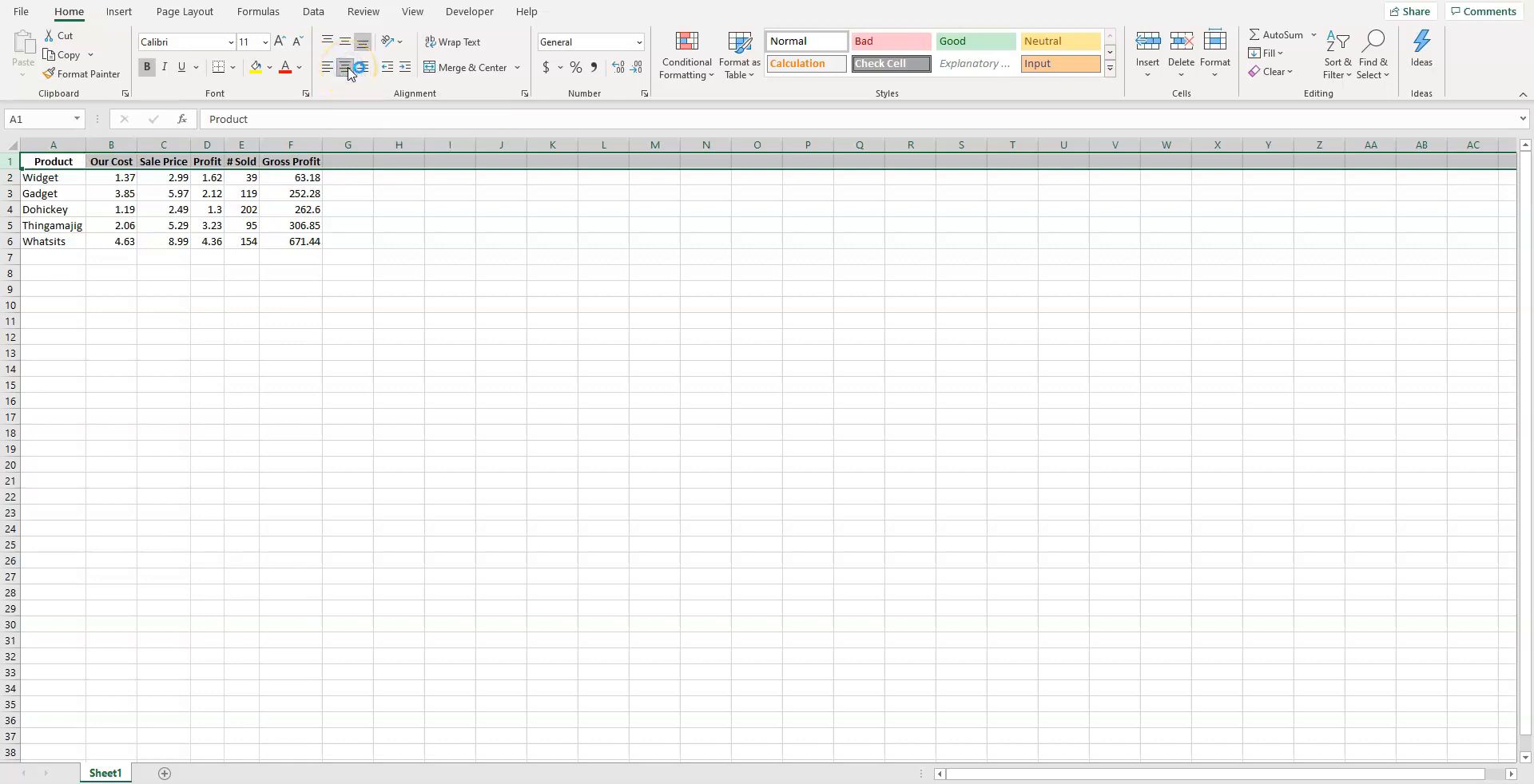
Step: Custom sort the product table by Gross Profit cell values, from largest to smallest, with headers recognized
{"action": "left_click", "coordinate": [58, 162]}
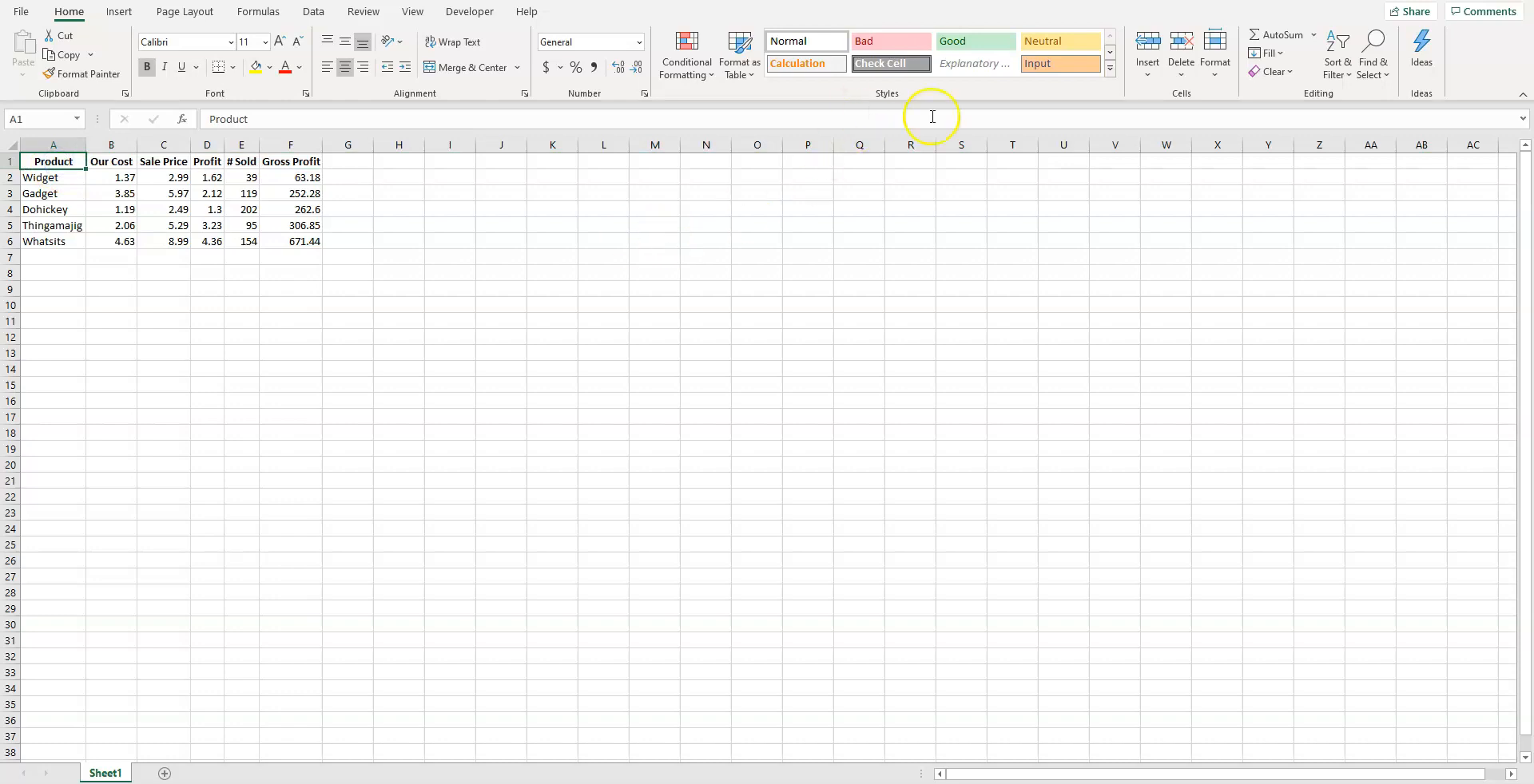
{"action": "left_click", "coordinate": [1337, 64]}
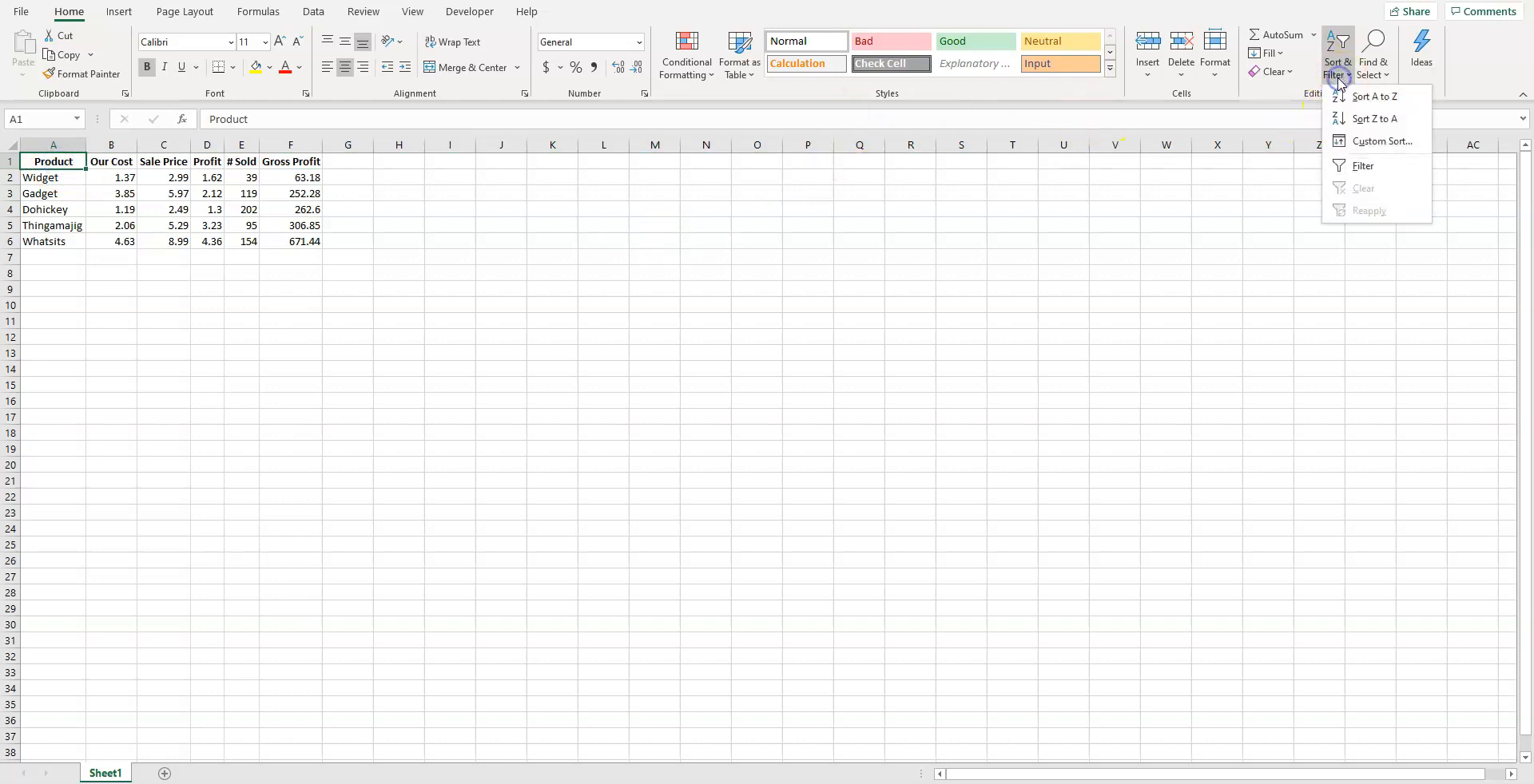
{"action": "left_click", "coordinate": [1360, 141]}
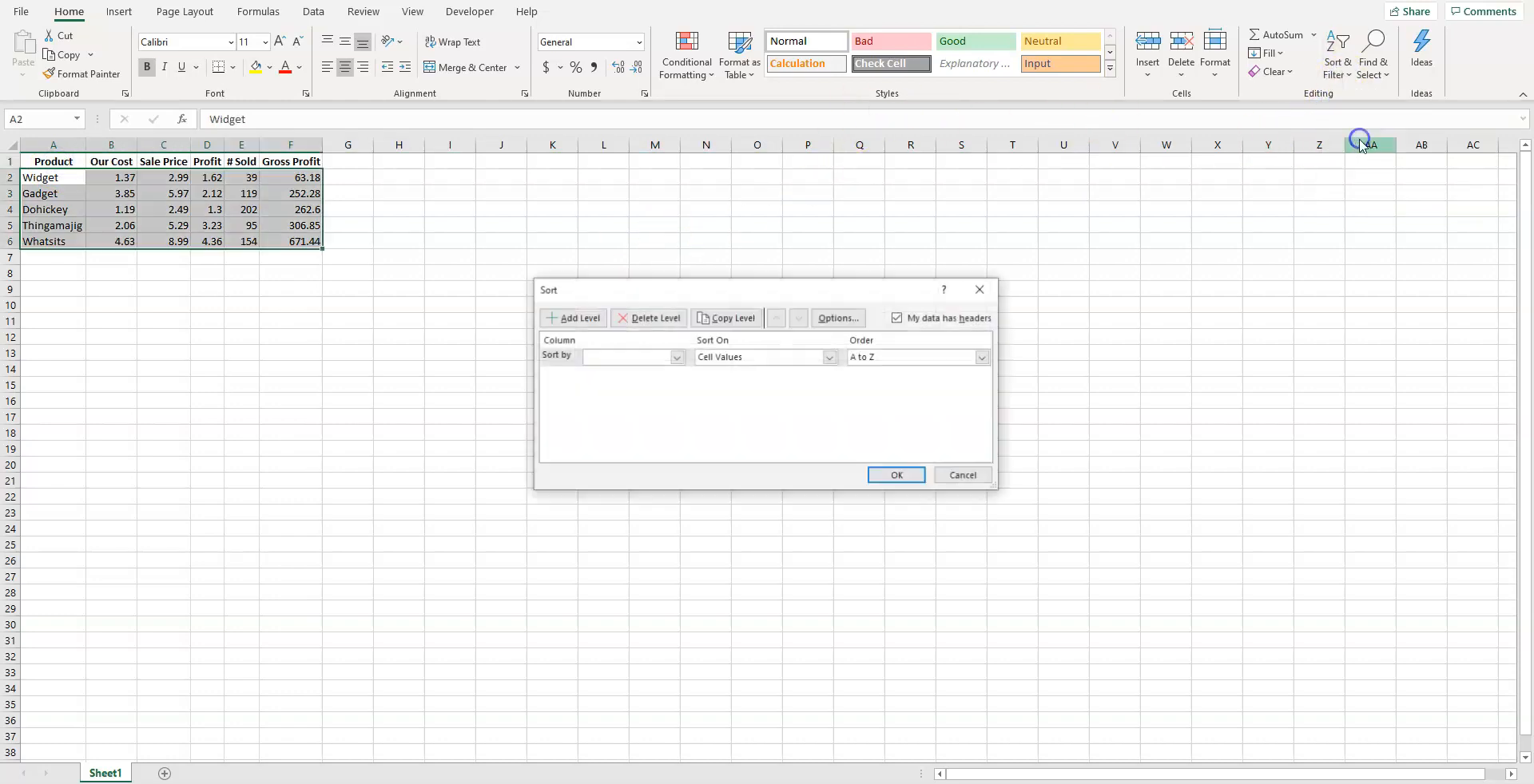
{"action": "left_click", "coordinate": [645, 368]}
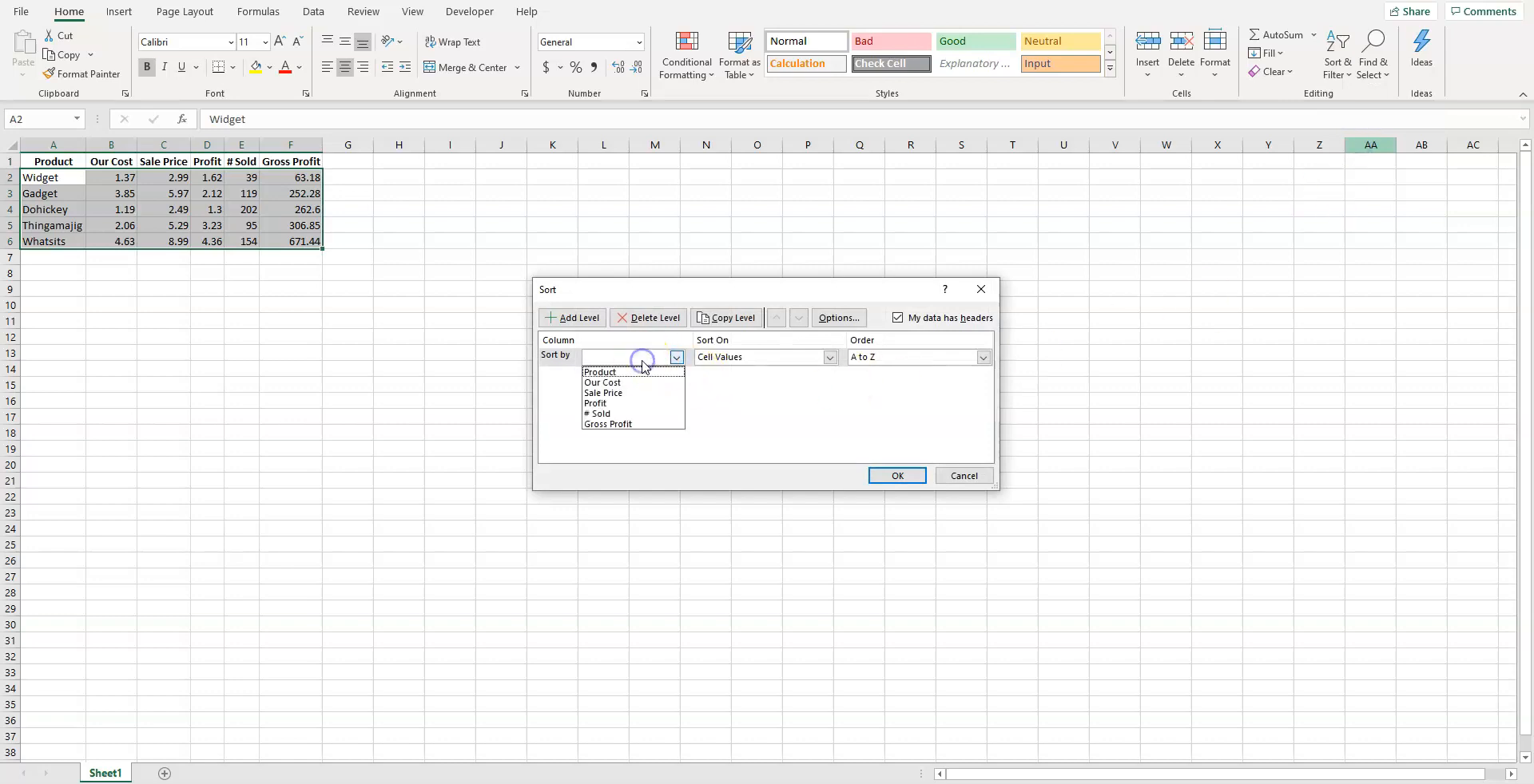
{"action": "left_click", "coordinate": [634, 430]}
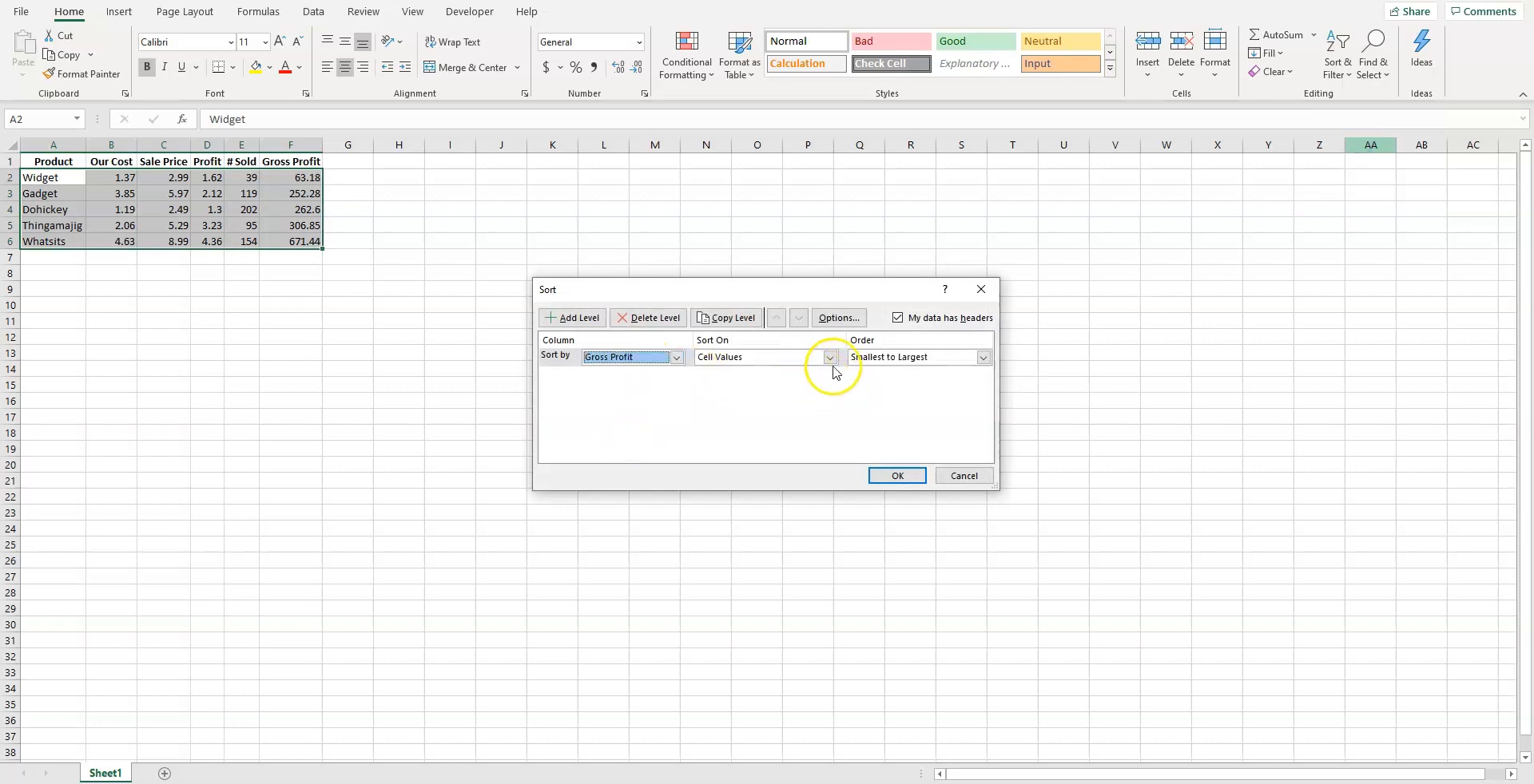
{"action": "left_click", "coordinate": [905, 358]}
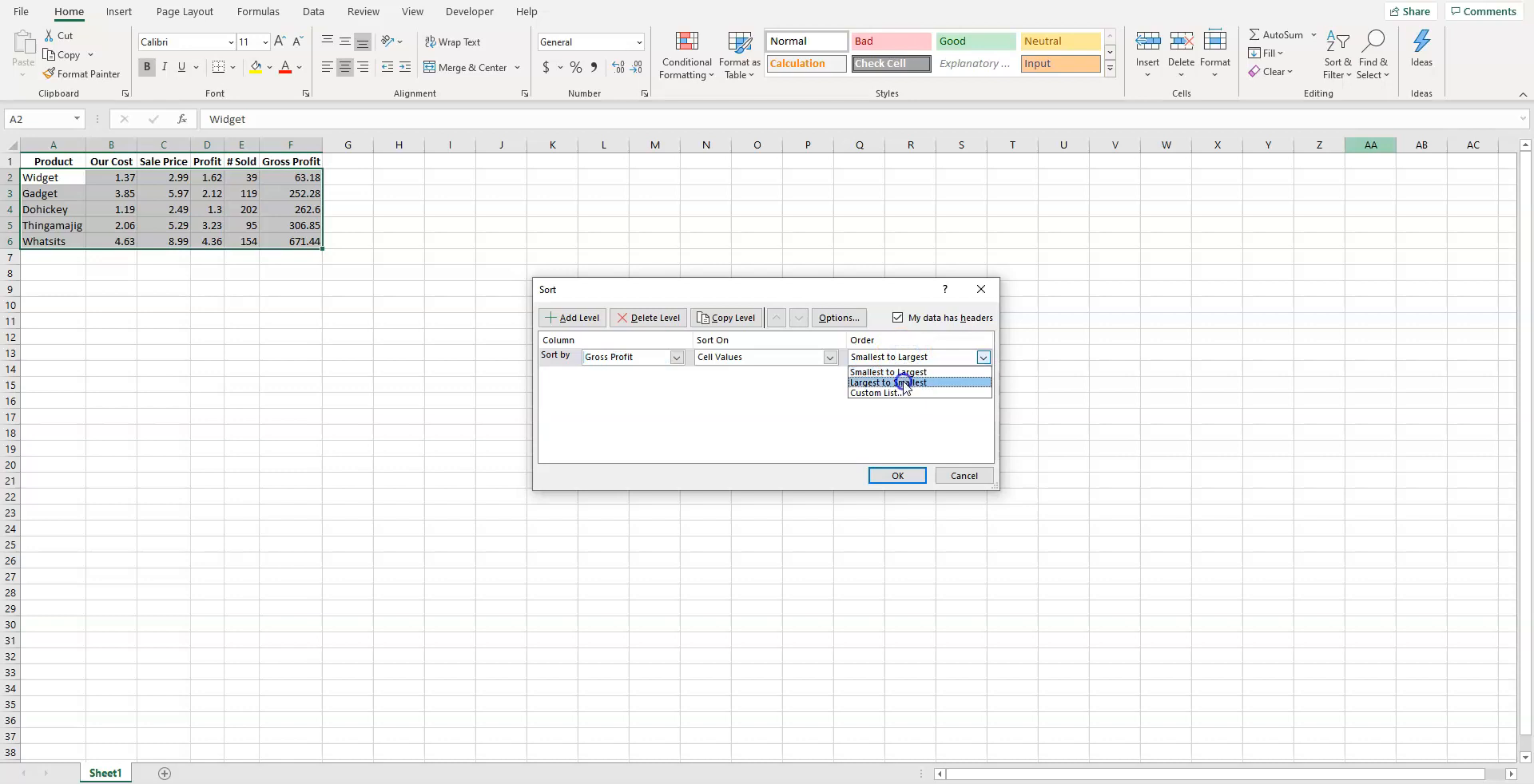
{"action": "left_click", "coordinate": [902, 382]}
{"action": "left_click", "coordinate": [898, 475]}
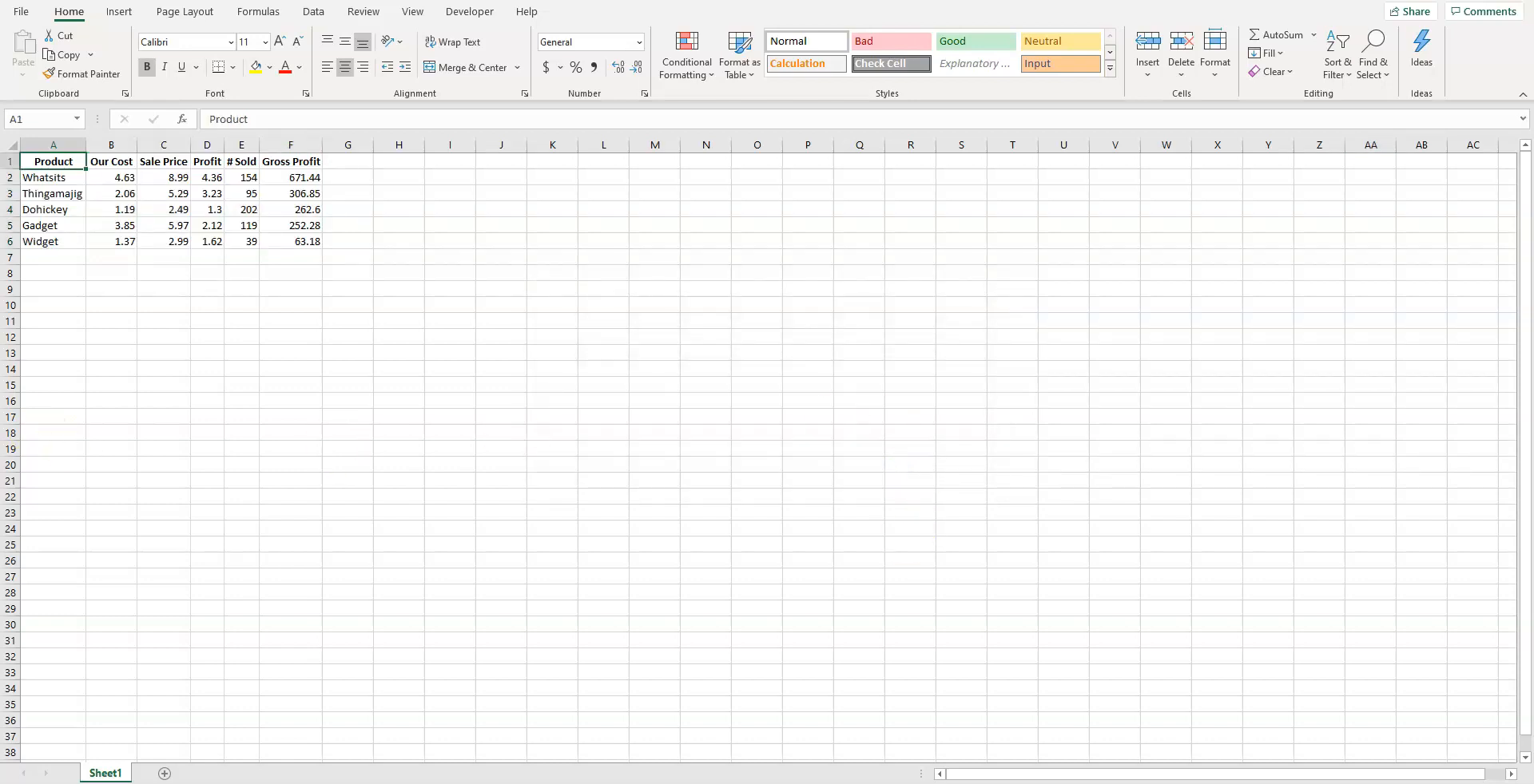
Step: Format the table range A1:F6 as Currency with the $ symbol and 2 decimal places
{"action": "left_click_drag", "start_coordinate": [53, 162], "coordinate": [304, 241]}
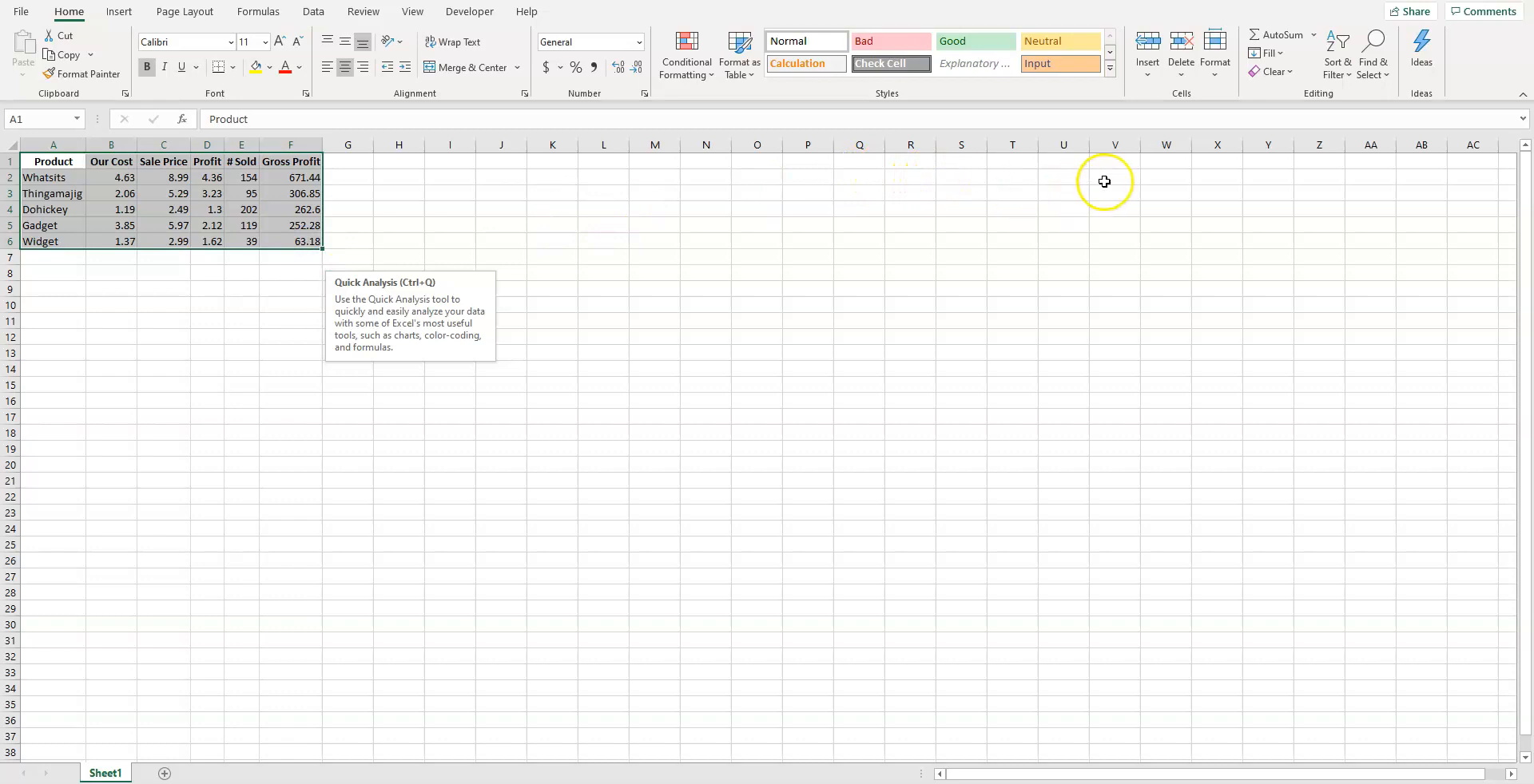
{"action": "left_click", "coordinate": [1215, 74]}
{"action": "left_click", "coordinate": [1246, 445]}
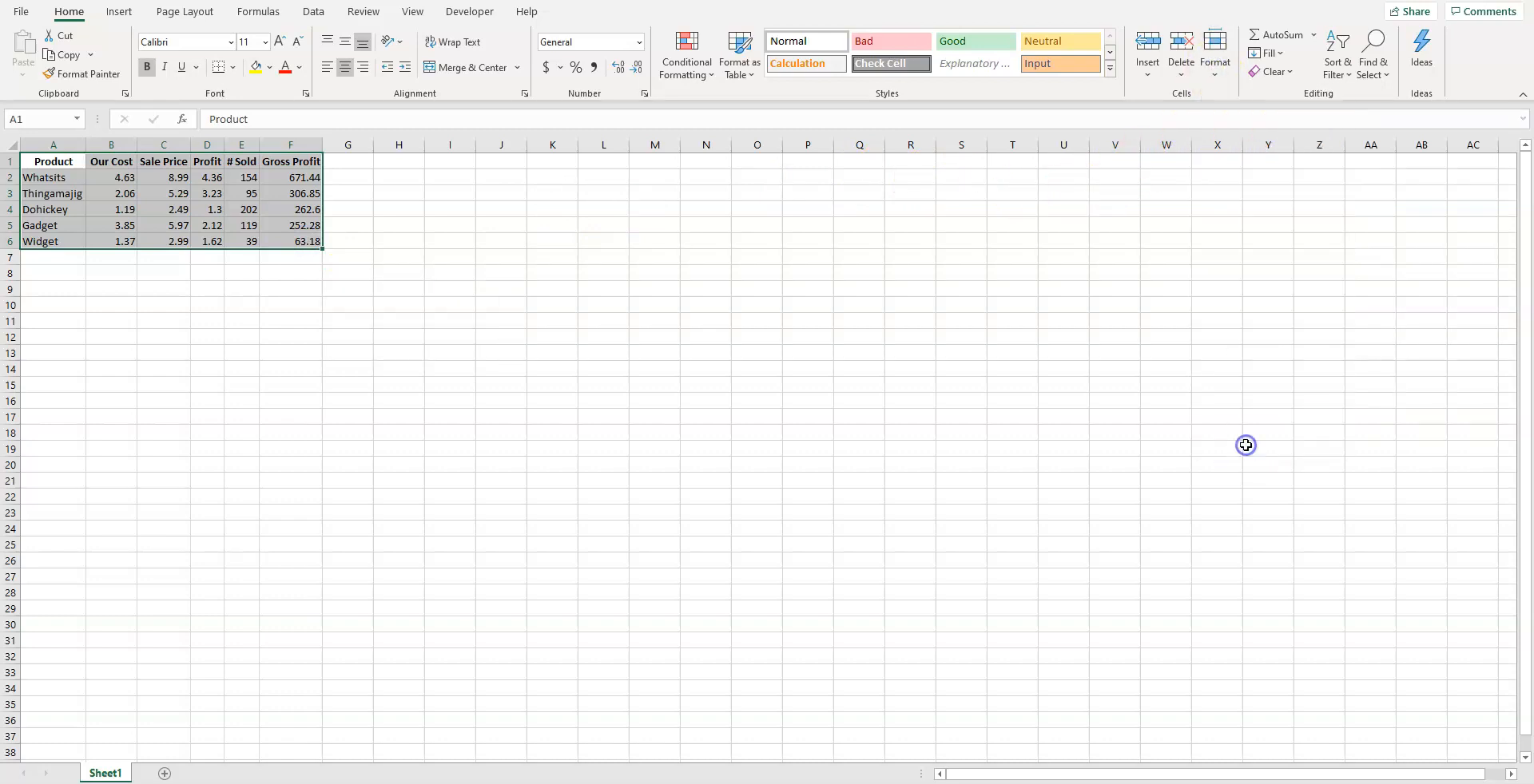
{"action": "left_click", "coordinate": [587, 277]}
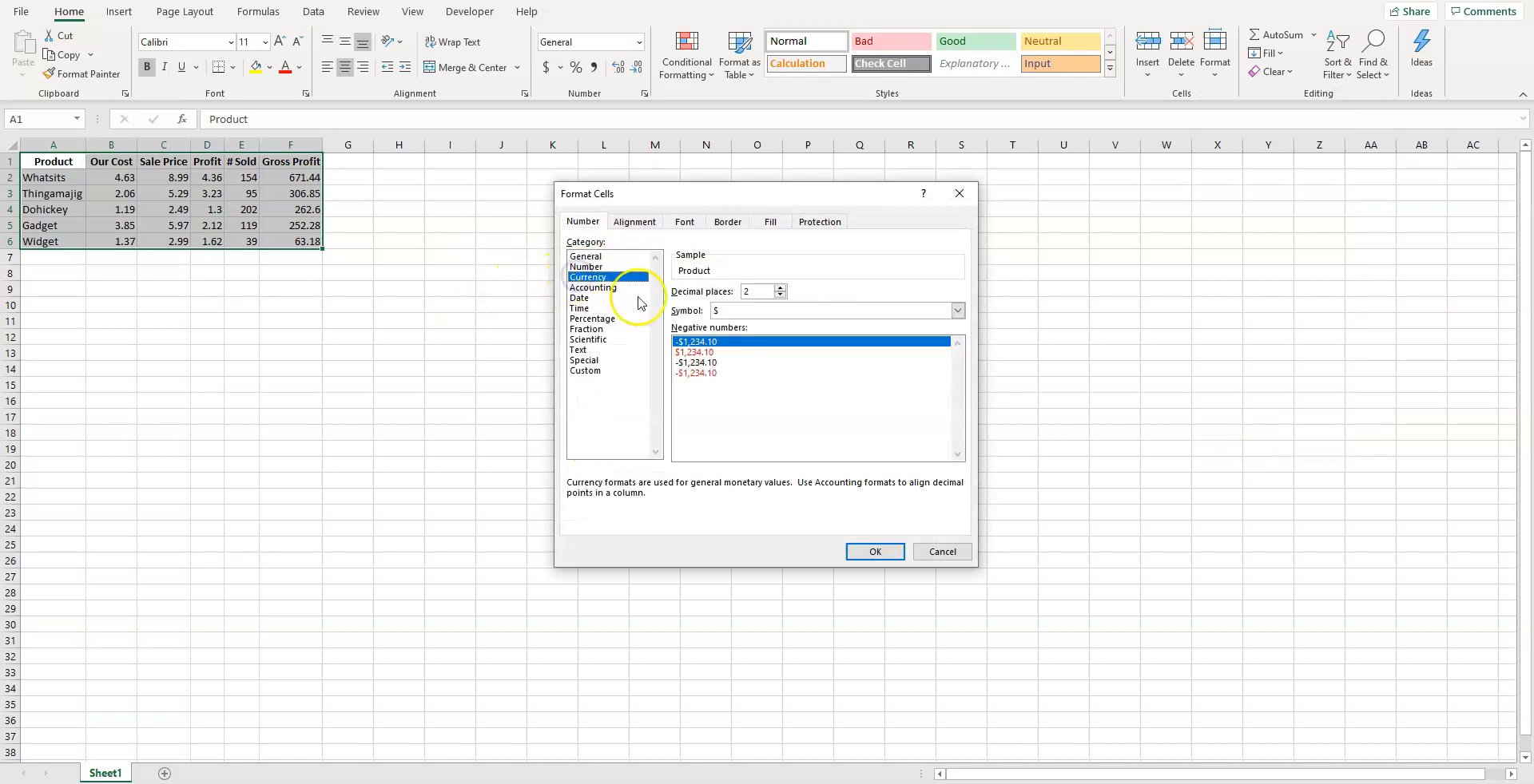
{"action": "left_click", "coordinate": [873, 552]}
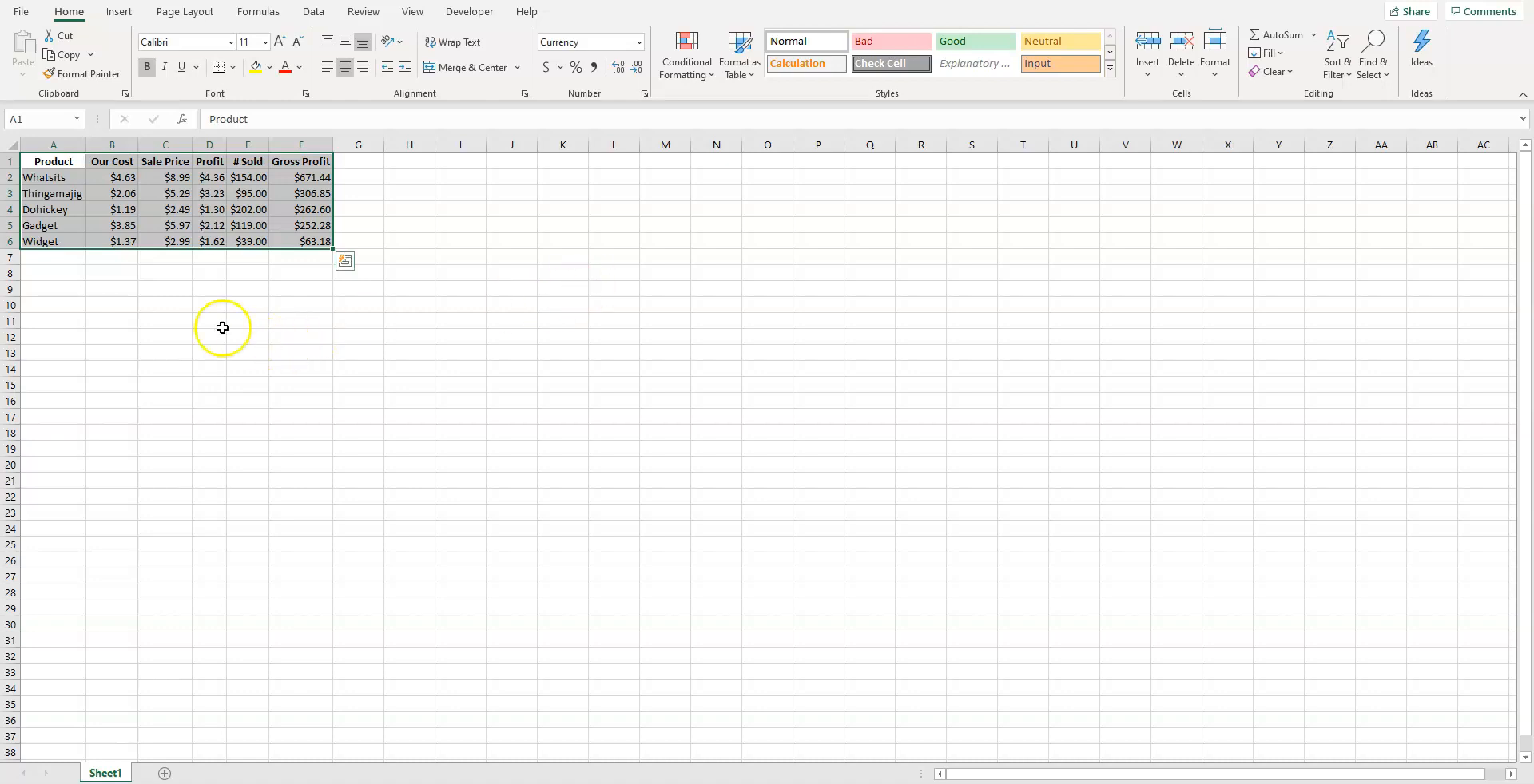
Step: Stop recording the macro and deselect the table
{"action": "left_click", "coordinate": [469, 12]}
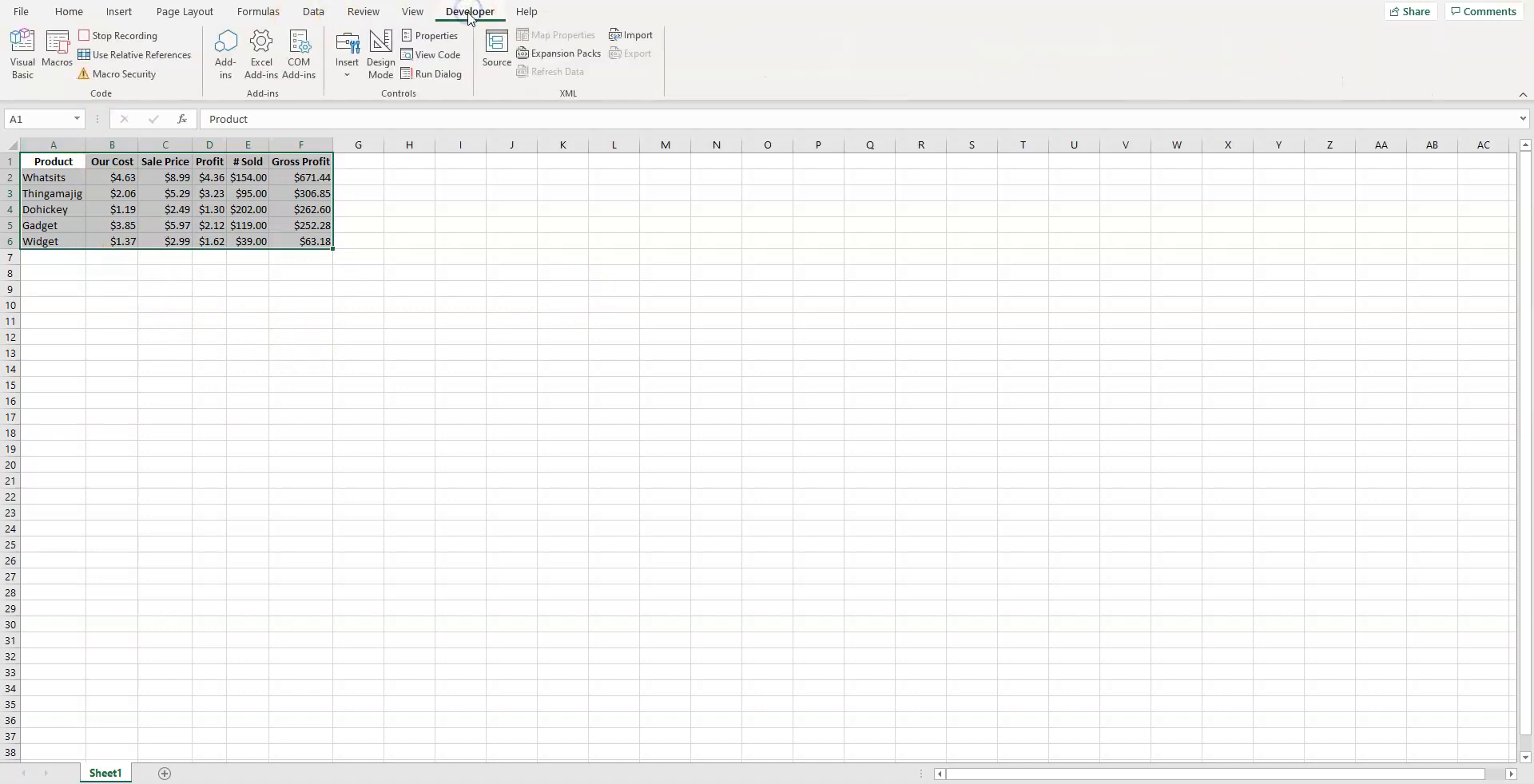
{"action": "left_click", "coordinate": [143, 43]}
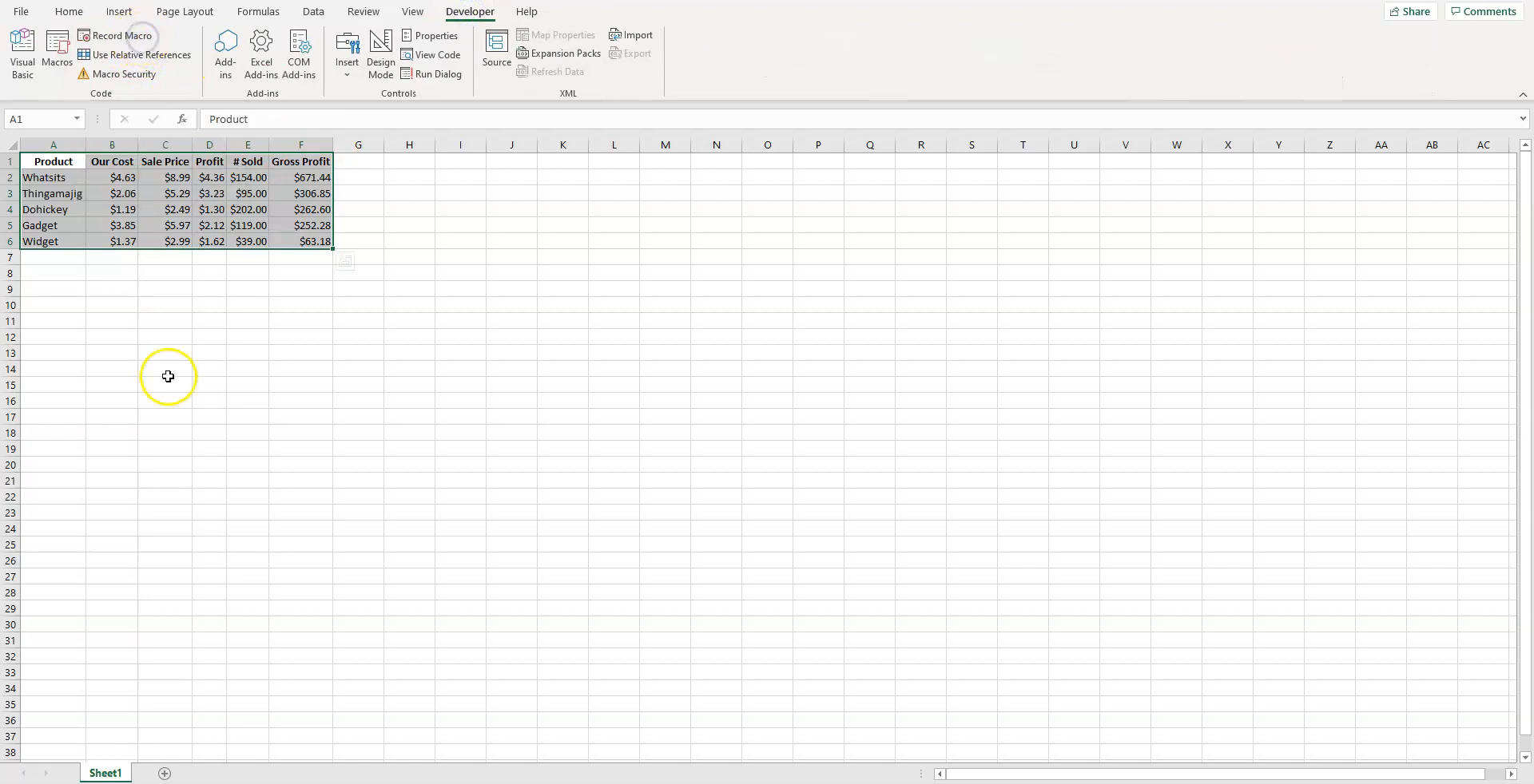
{"action": "left_click", "coordinate": [177, 349]}
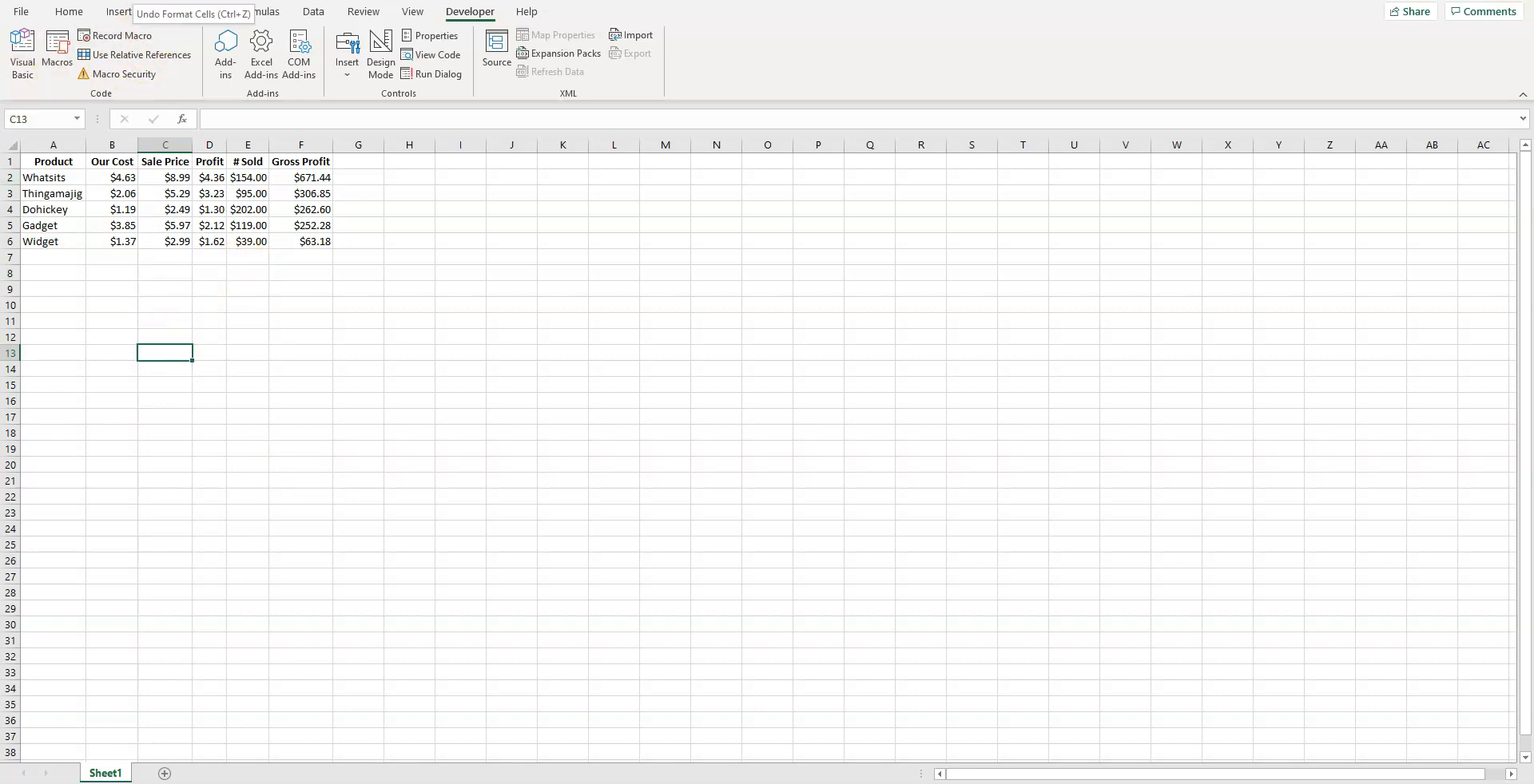
Step: Undo the currency format, the Gross Profit sort and the header row formatting, keeping the filled Gross Profit formulas in F2:F6
{"action": "key", "text": "ctrl+z"}
{"action": "key", "text": "ctrl+z"}
{"action": "key", "text": "ctrl+z"}
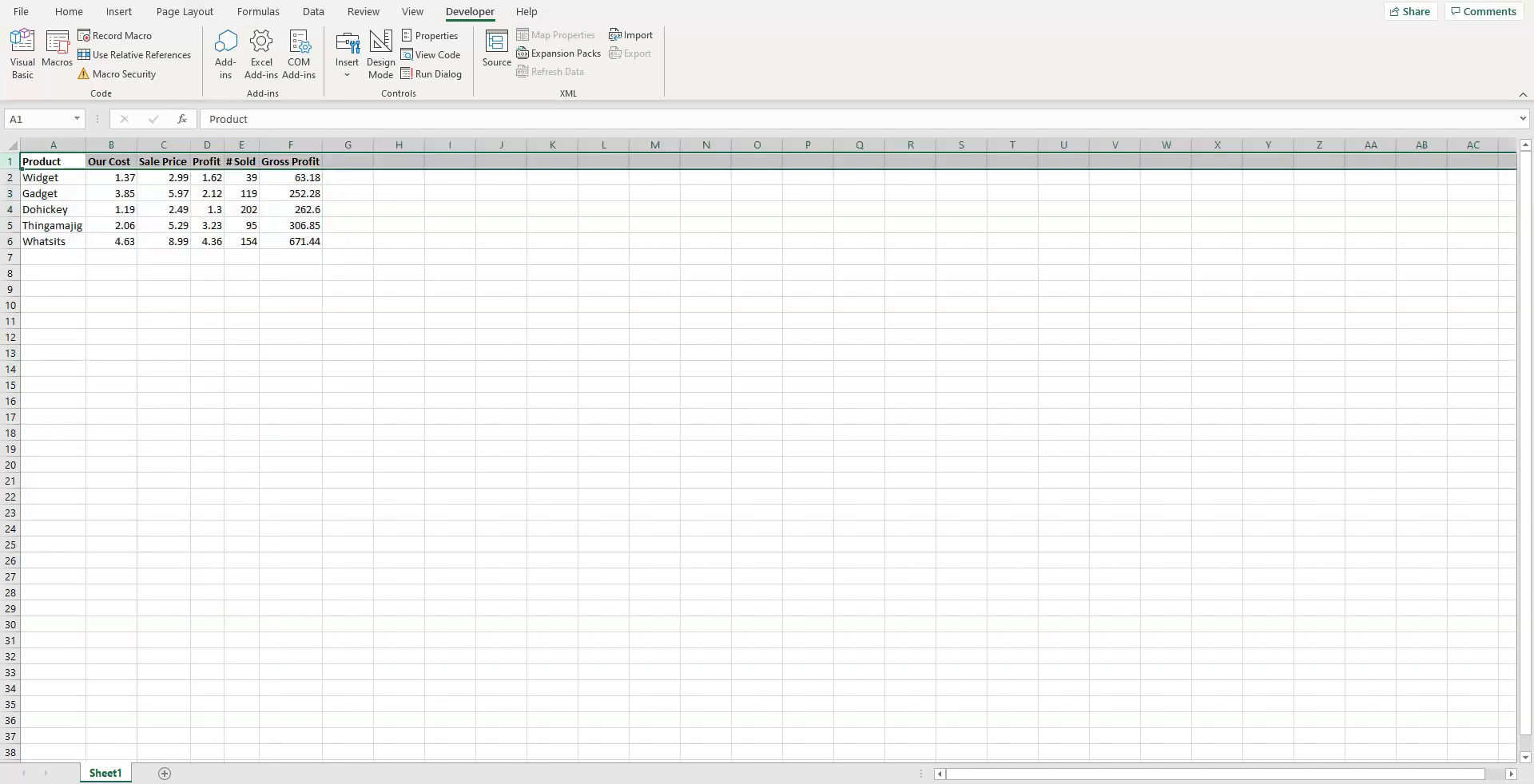
{"action": "key", "text": "ctrl+z"}
{"action": "key", "text": "ctrl+z"}
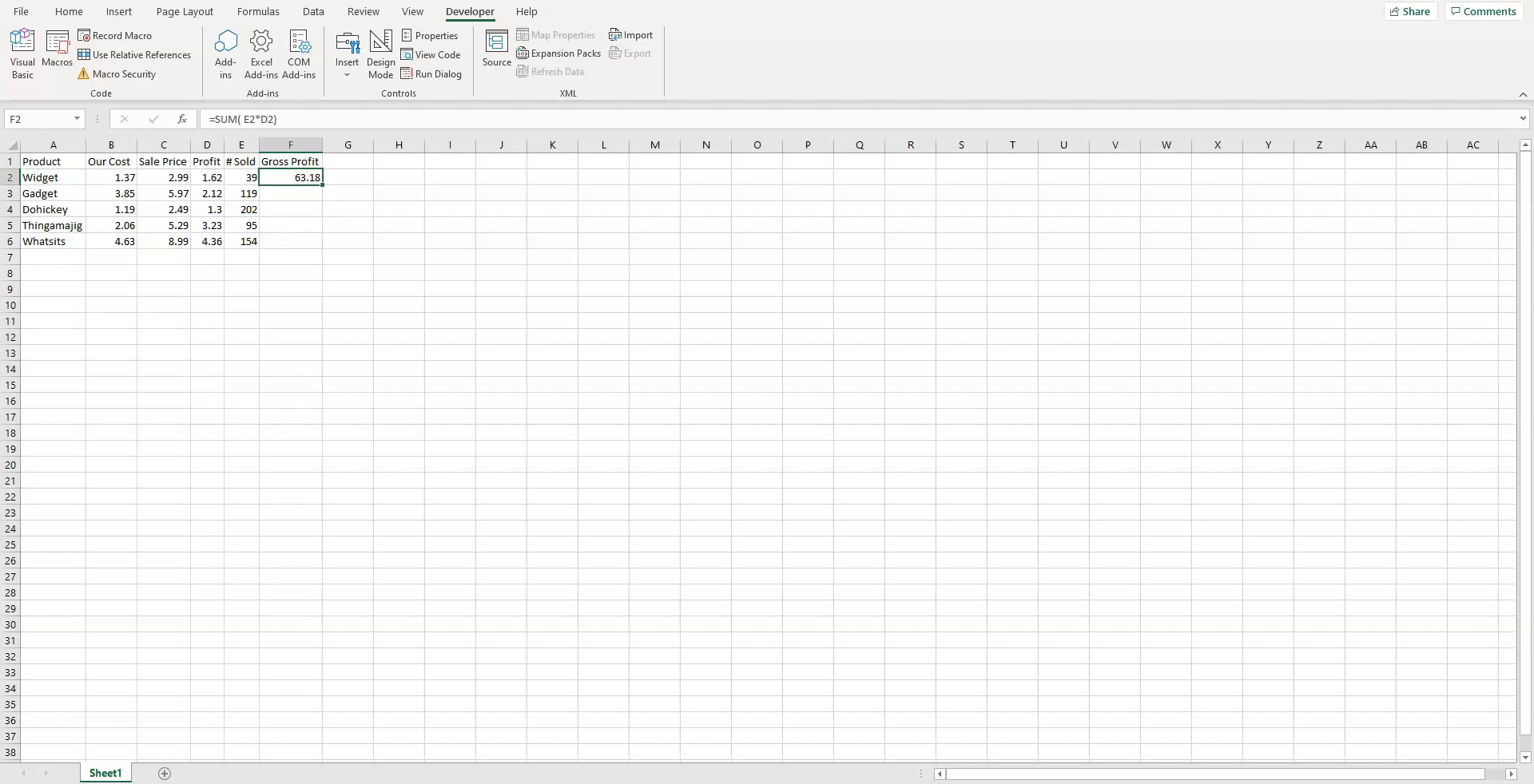
{"action": "key", "text": "ctrl+y"}
{"action": "left_click", "coordinate": [240, 496]}
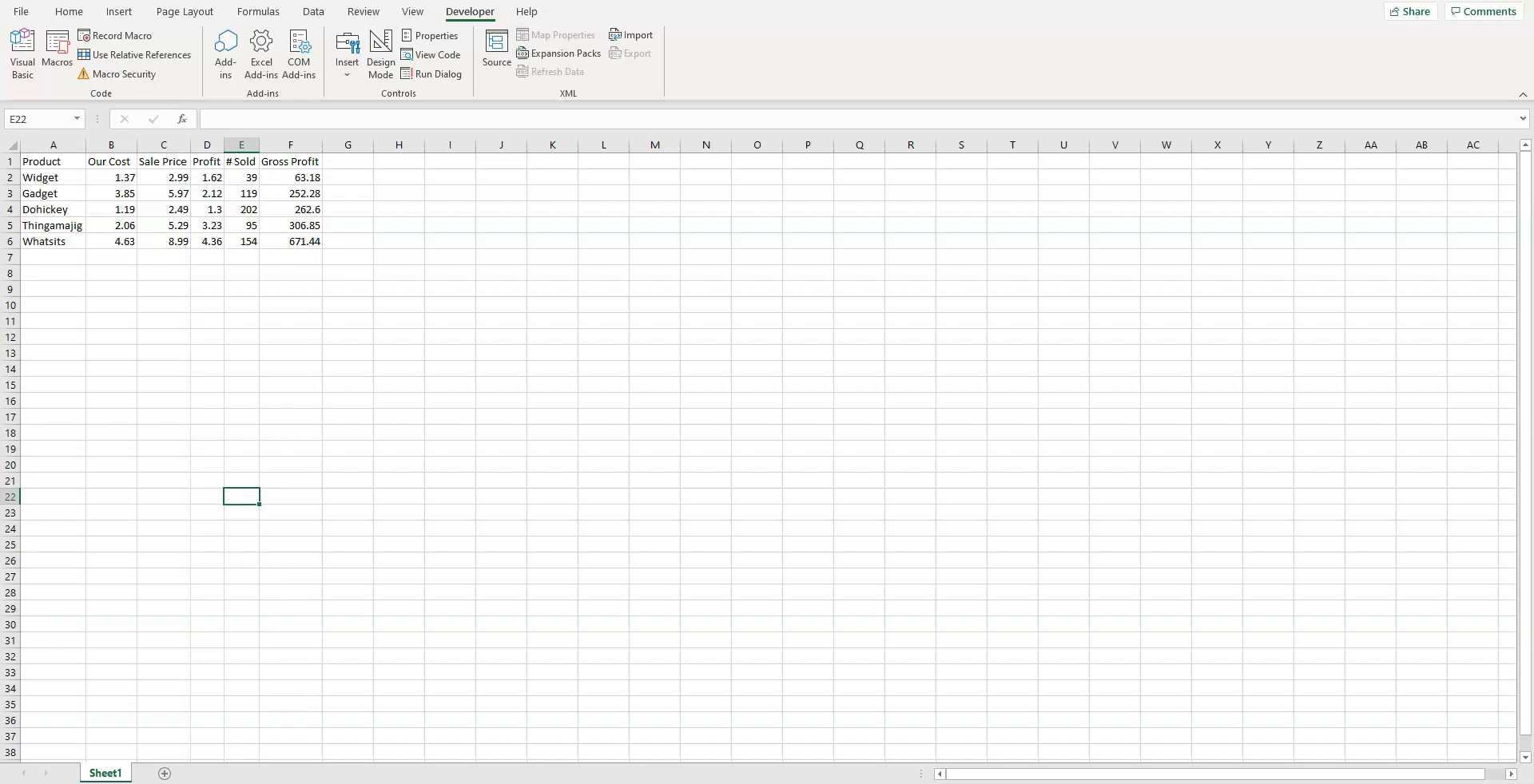
Step: Run the GrossProfitSpreadsheet macro on the unformatted product table
{"action": "left_click", "coordinate": [80, 13]}
{"action": "mouse_move", "coordinate": [490, 783]}
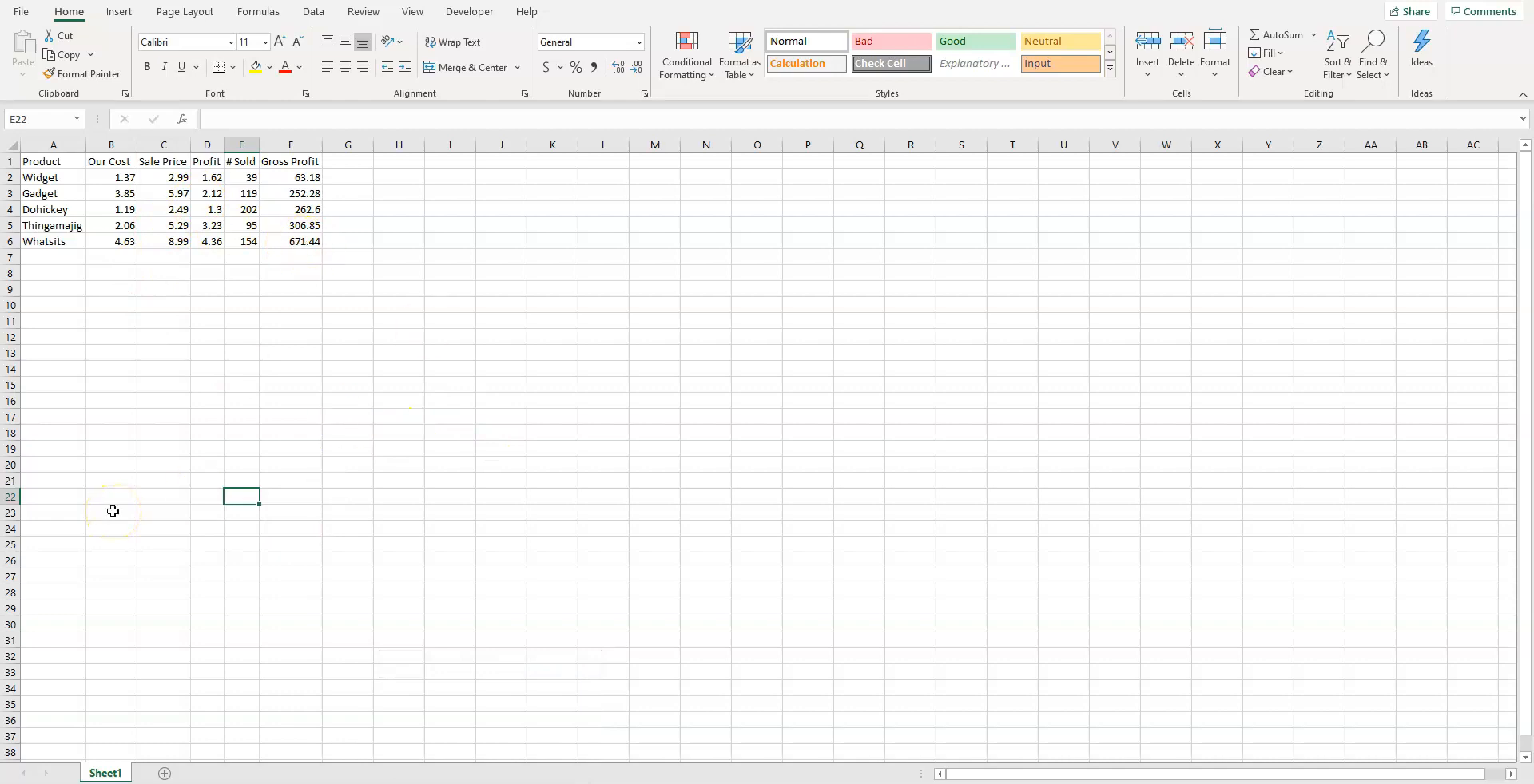
{"action": "left_click", "coordinate": [470, 13]}
{"action": "left_click", "coordinate": [57, 54]}
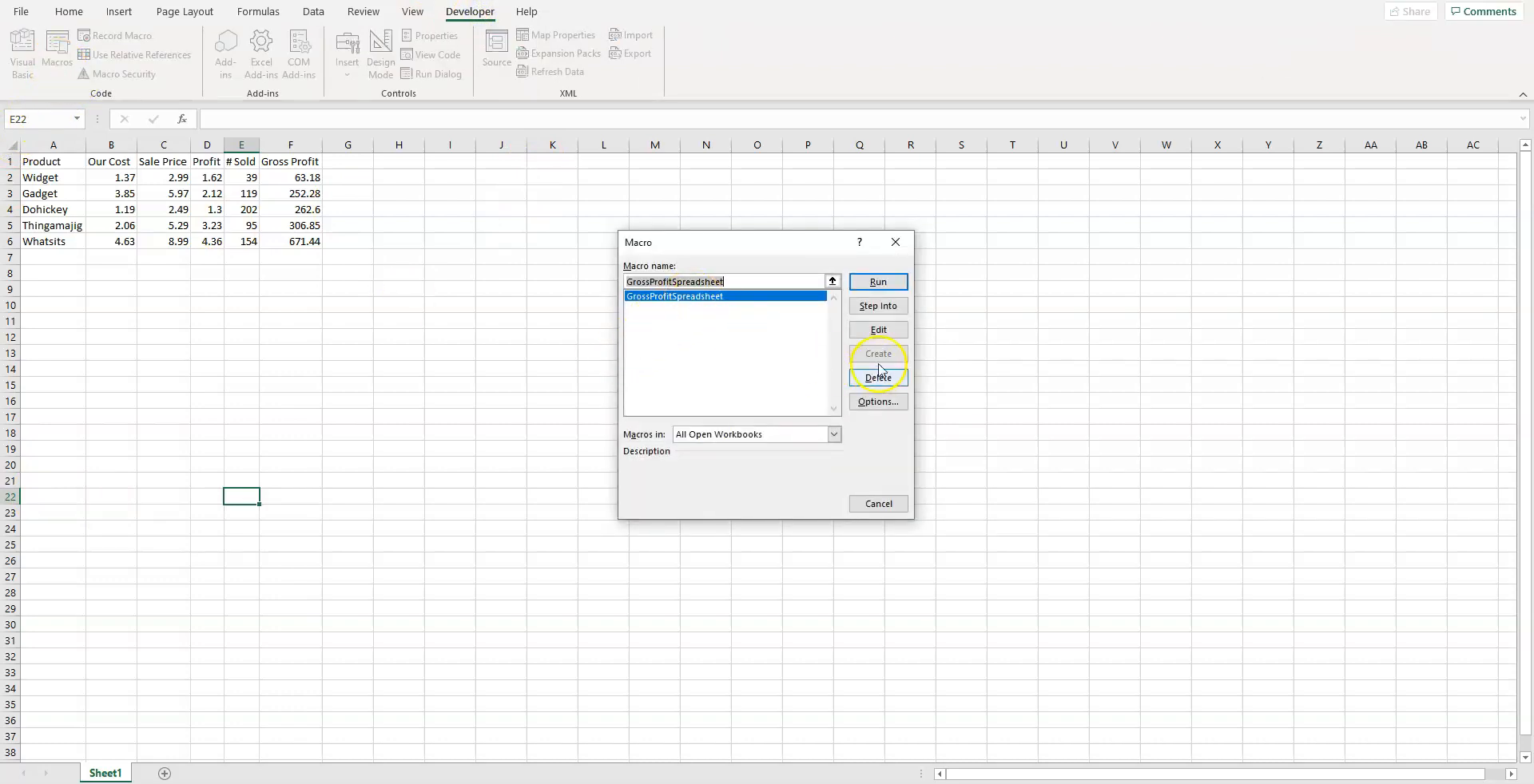
{"action": "left_click", "coordinate": [896, 285]}
{"action": "left_click", "coordinate": [892, 417]}
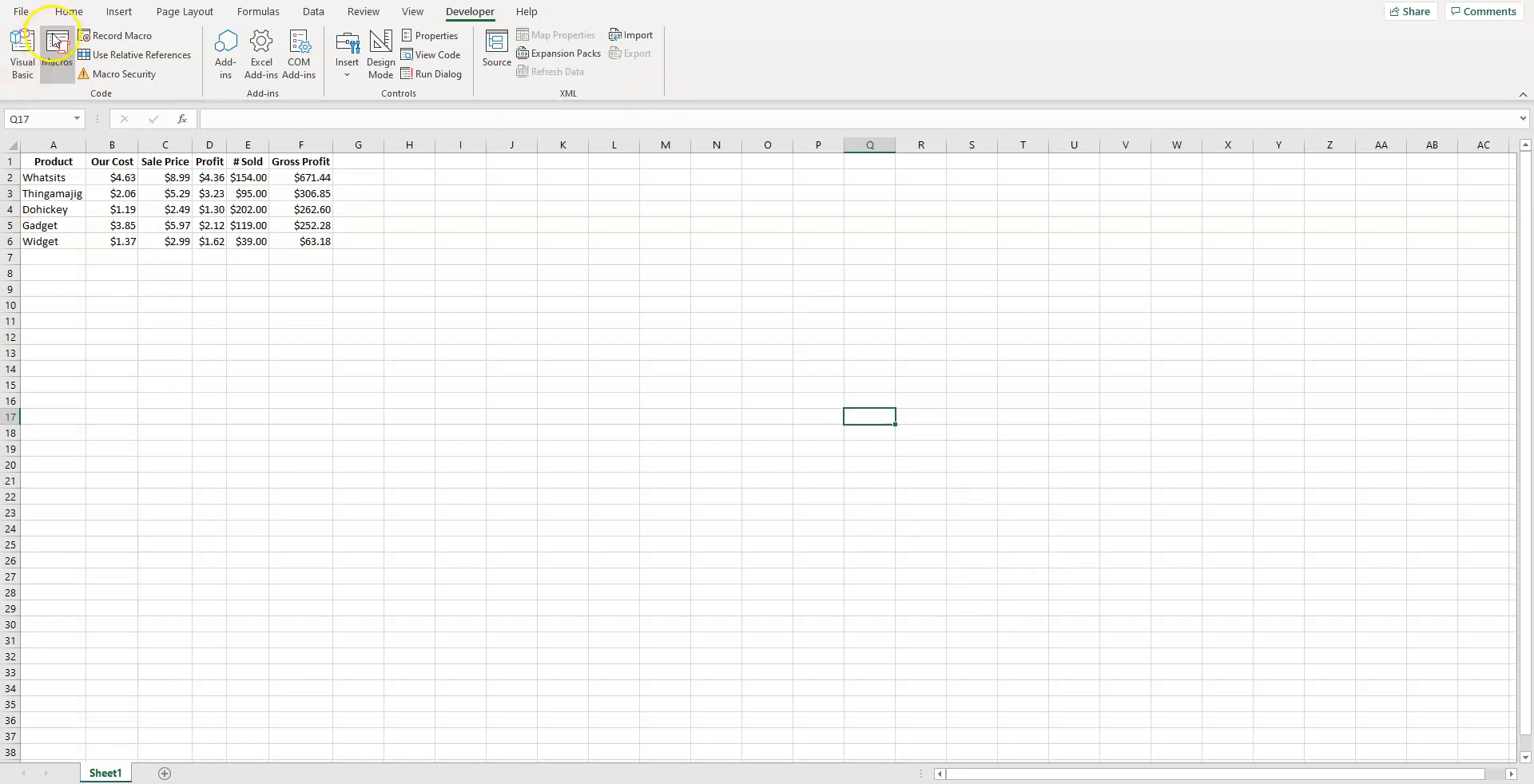
Step: Open the GrossProfitSpreadsheet macro's VBA code, examine its recorded statements such as the header bold setting, and close the editor
{"action": "left_click", "coordinate": [50, 165]}
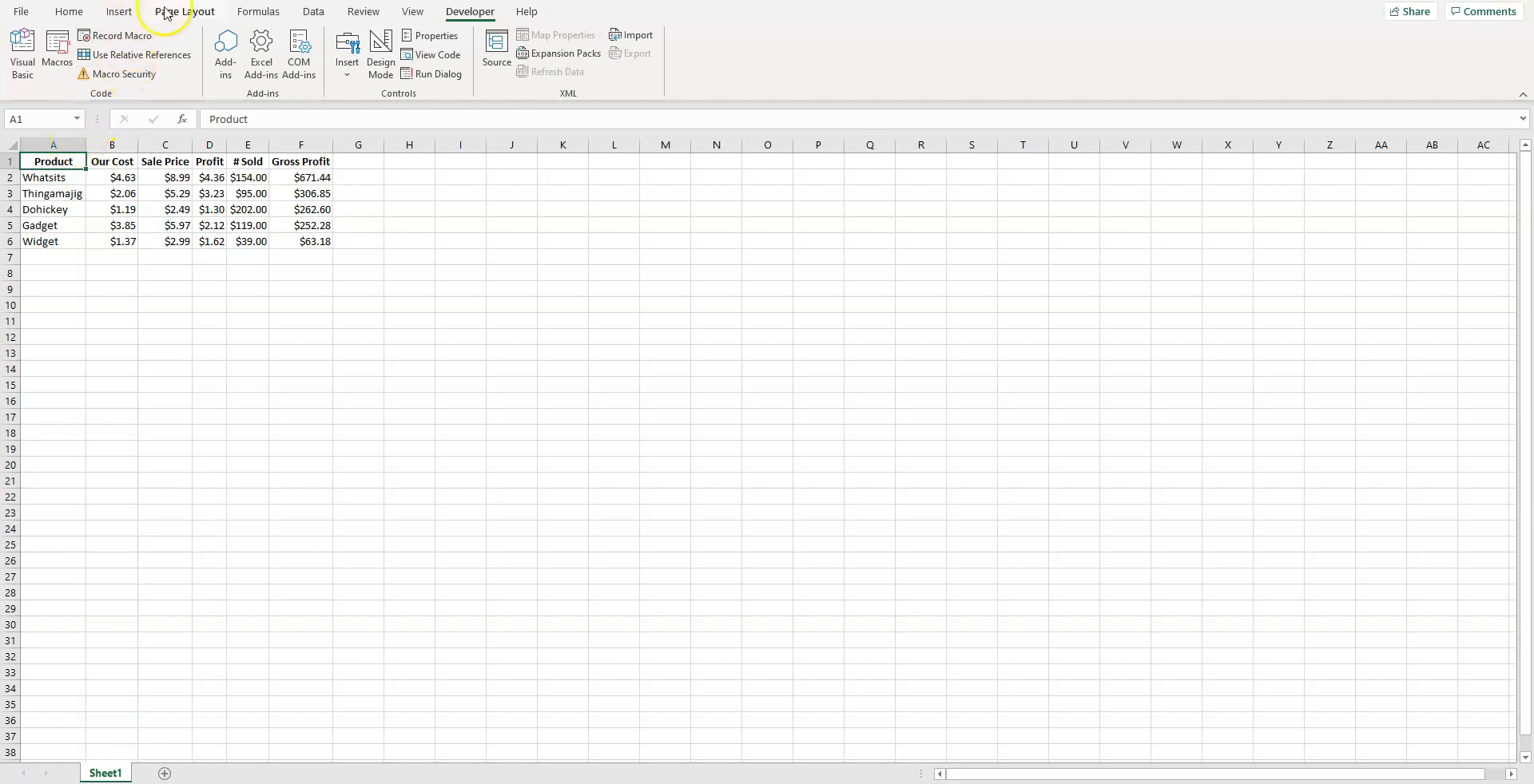
{"action": "left_click", "coordinate": [296, 85]}
{"action": "left_click", "coordinate": [64, 60]}
{"action": "left_click", "coordinate": [889, 336]}
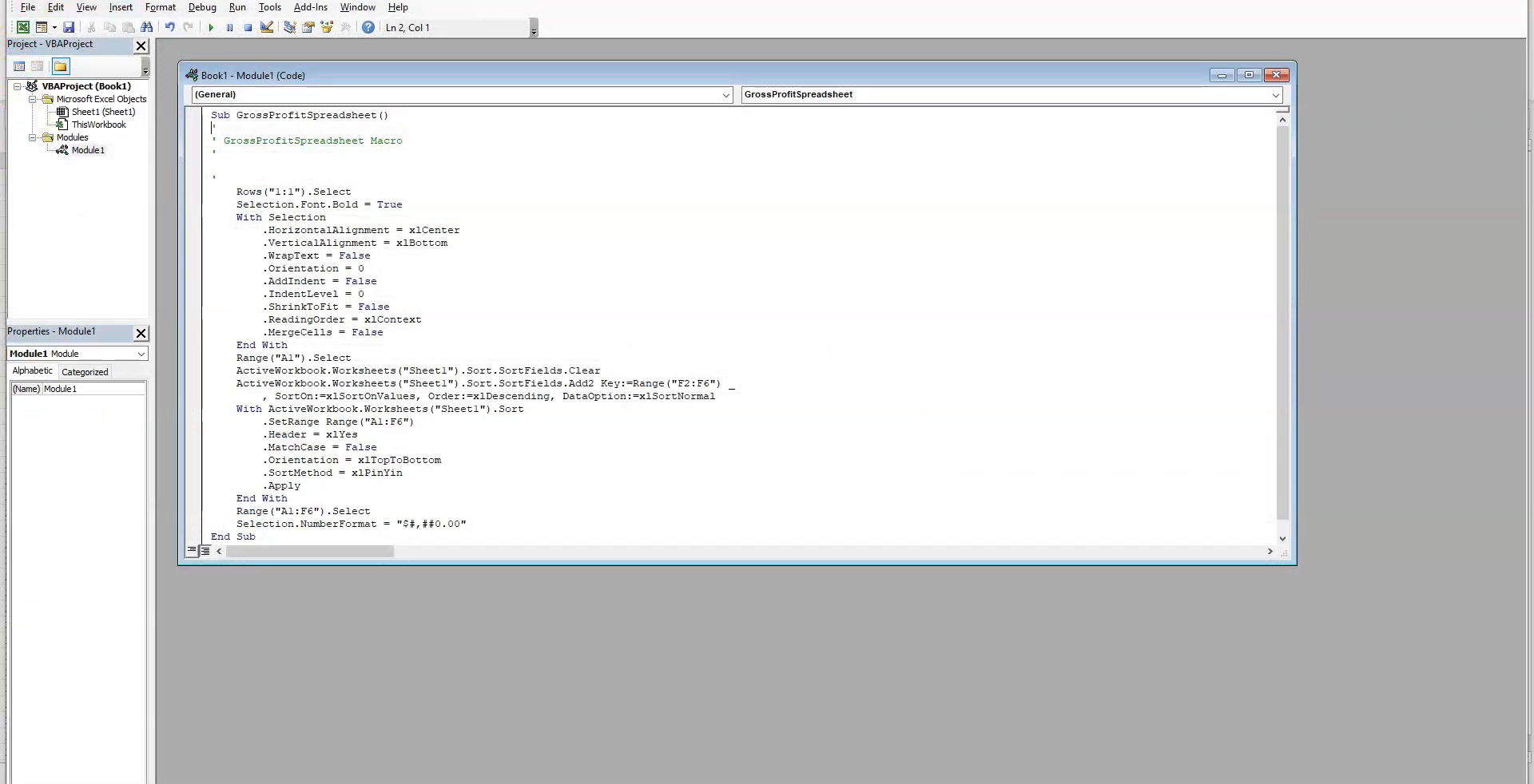
{"action": "scroll", "coordinate": [308, 216], "scroll_direction": "down", "scroll_amount": 1}
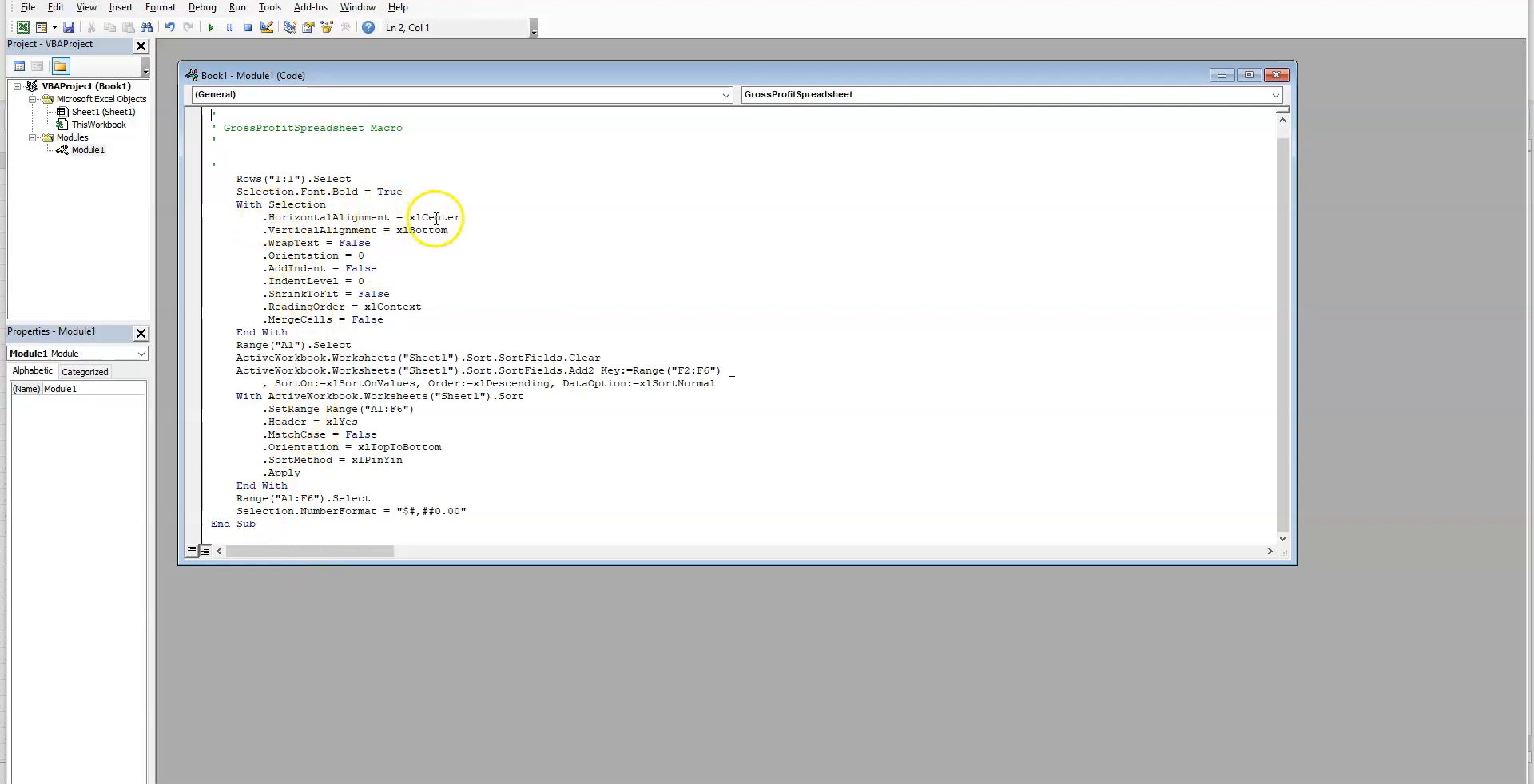
{"action": "left_click_drag", "start_coordinate": [336, 192], "coordinate": [389, 193]}
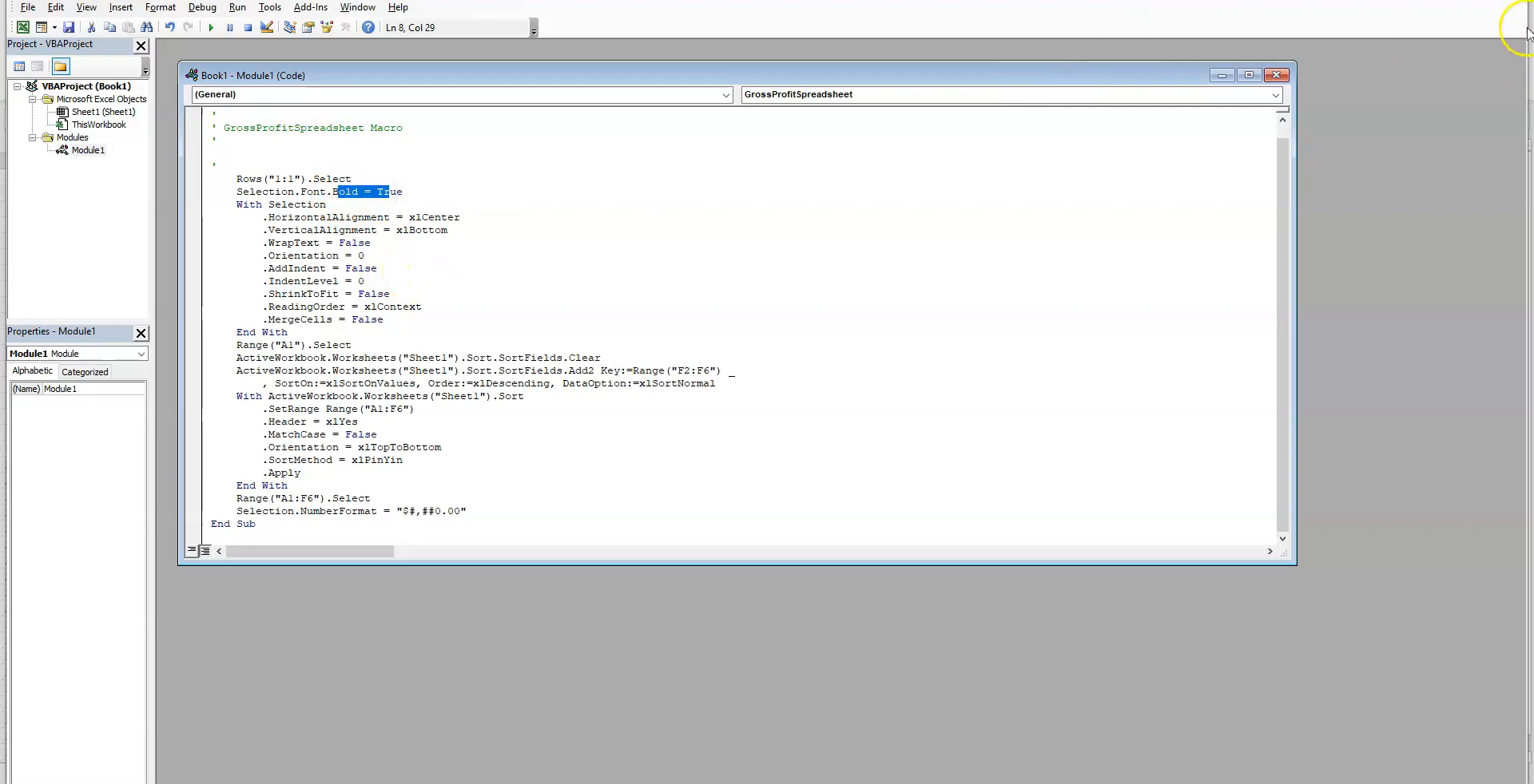
{"action": "left_click", "coordinate": [1506, 2]}
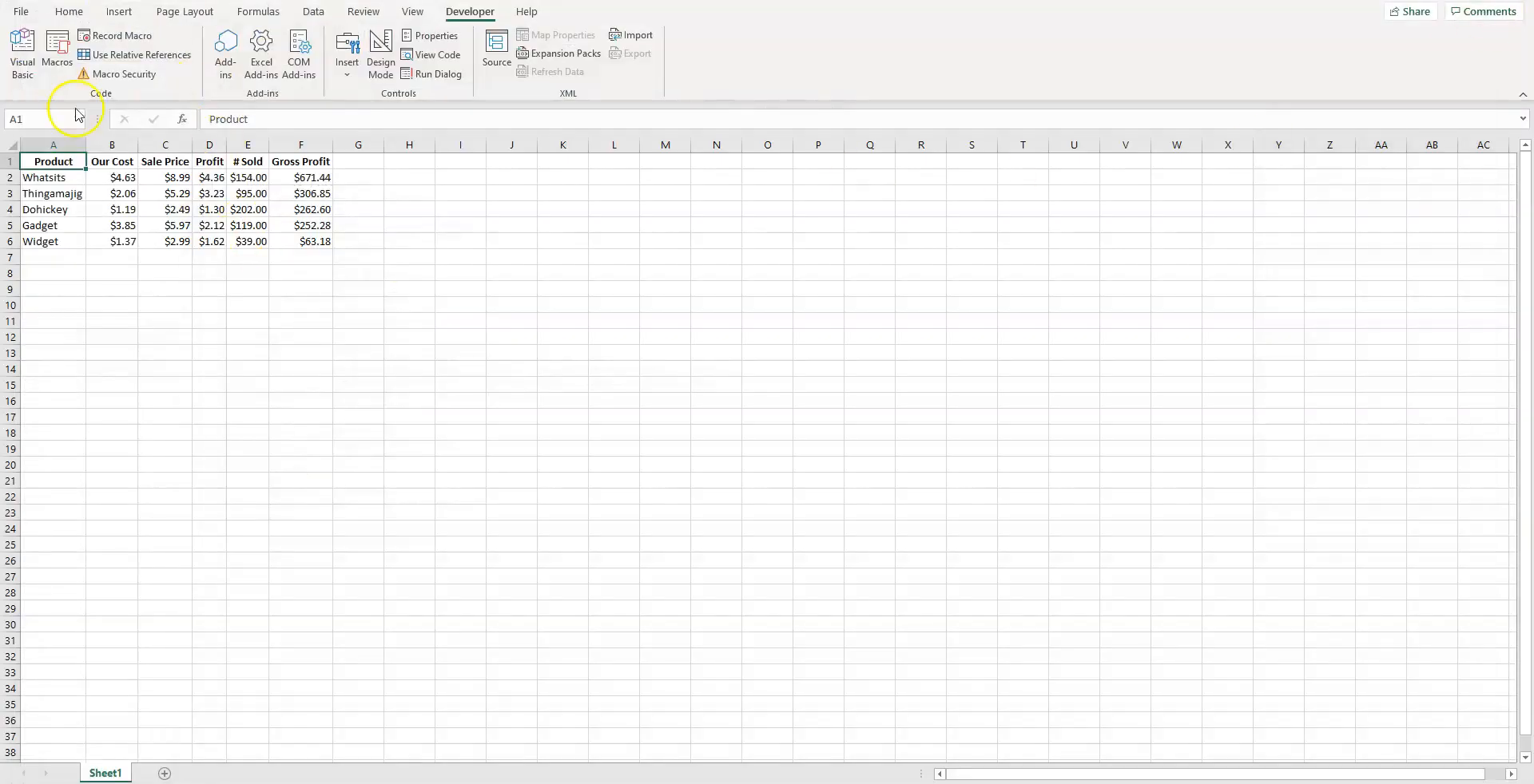
Step: Assign Ctrl+g as the shortcut key of the GrossProfitSpreadsheet macro and close the macro list
{"action": "left_click", "coordinate": [64, 66]}
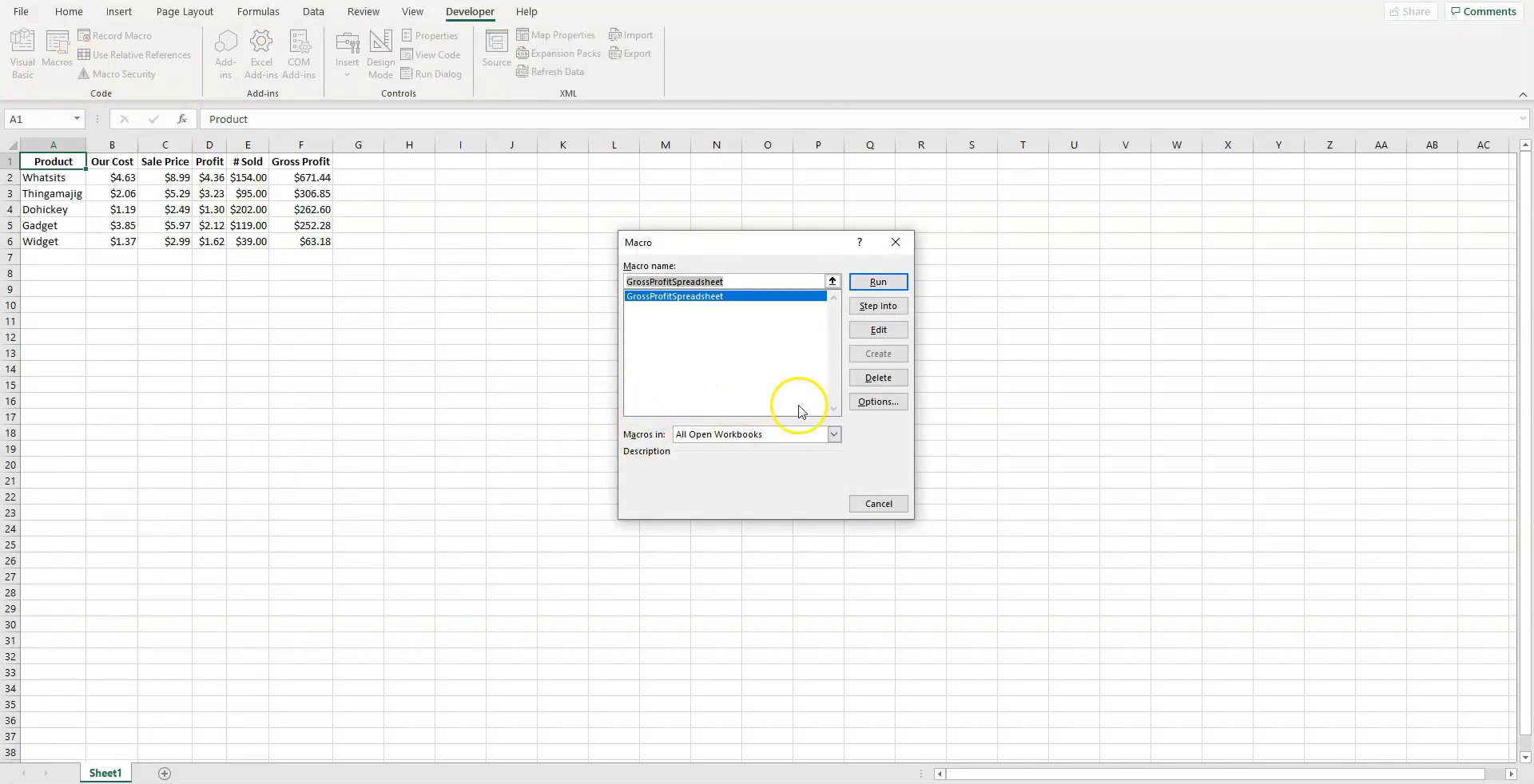
{"action": "left_click", "coordinate": [878, 401]}
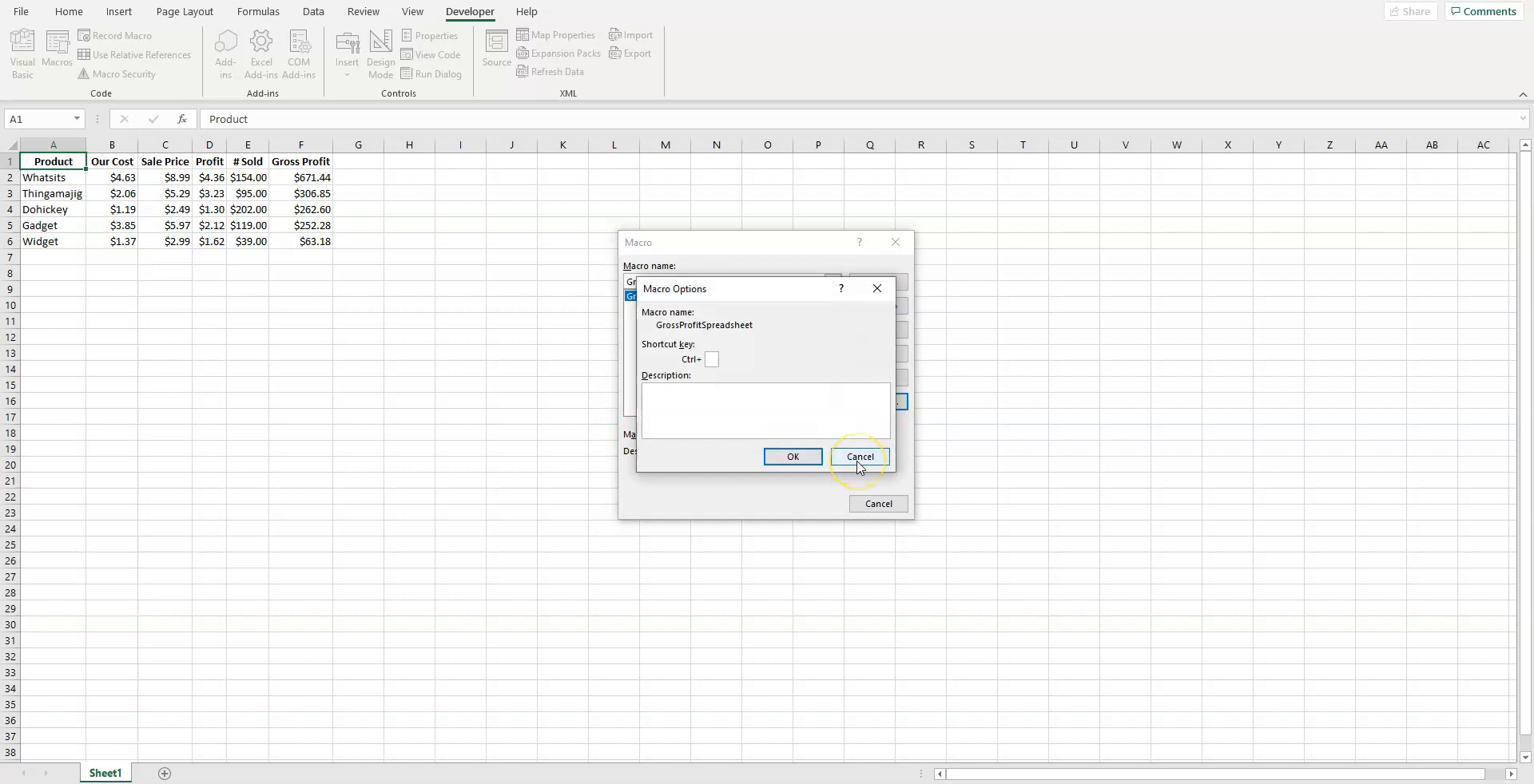
{"action": "left_click", "coordinate": [857, 462]}
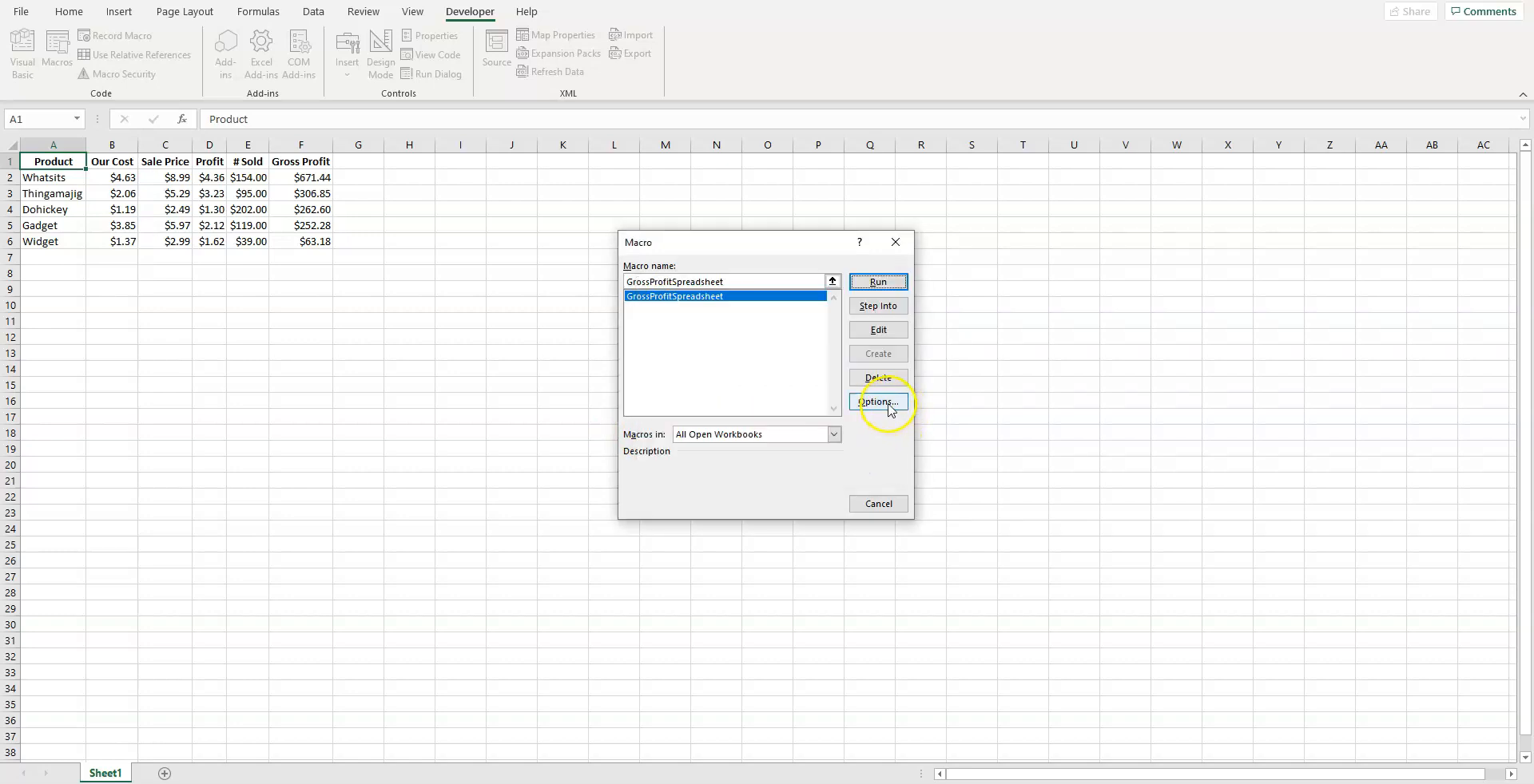
{"action": "left_click", "coordinate": [888, 403]}
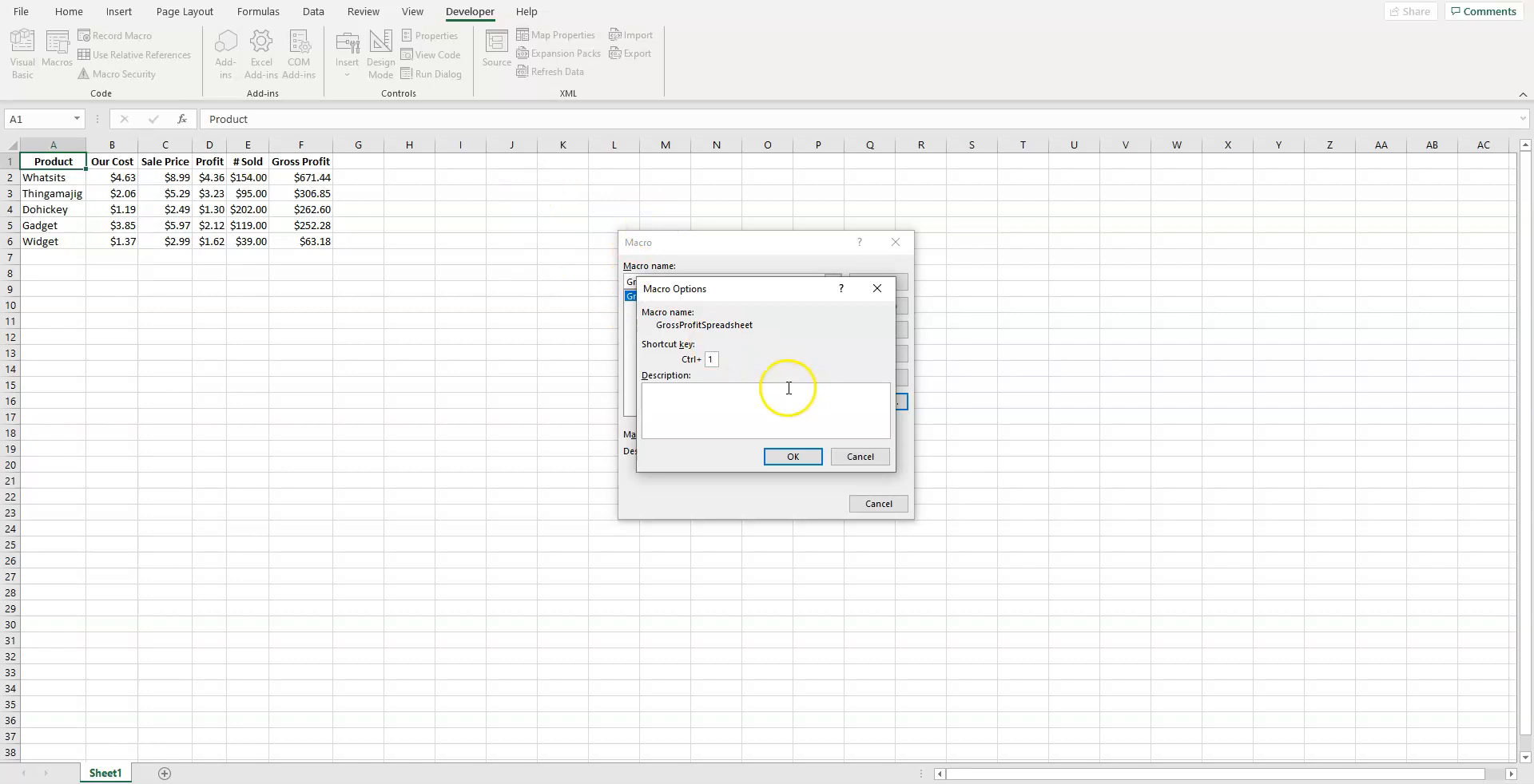
{"action": "left_click", "coordinate": [793, 458]}
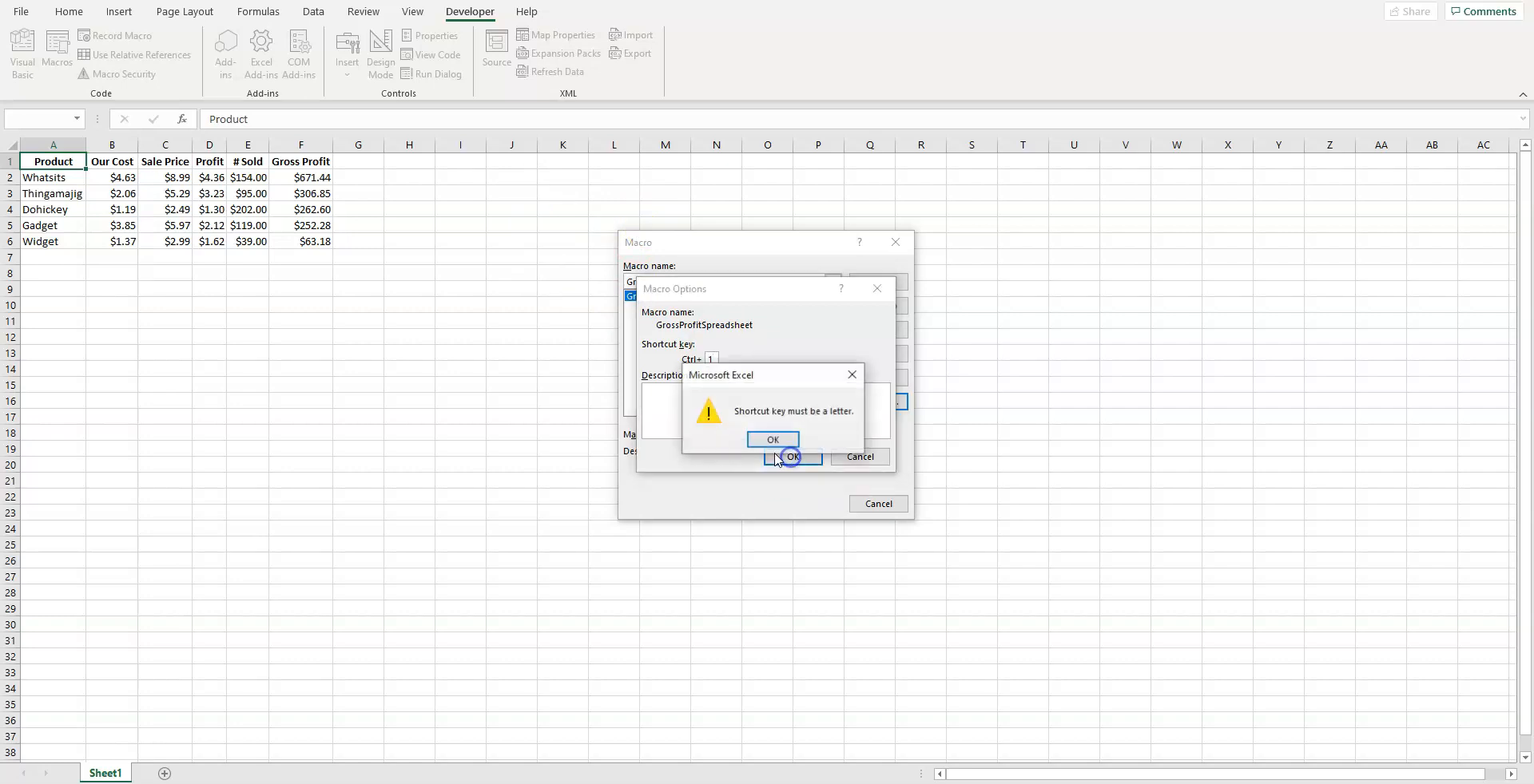
{"action": "left_click", "coordinate": [773, 441]}
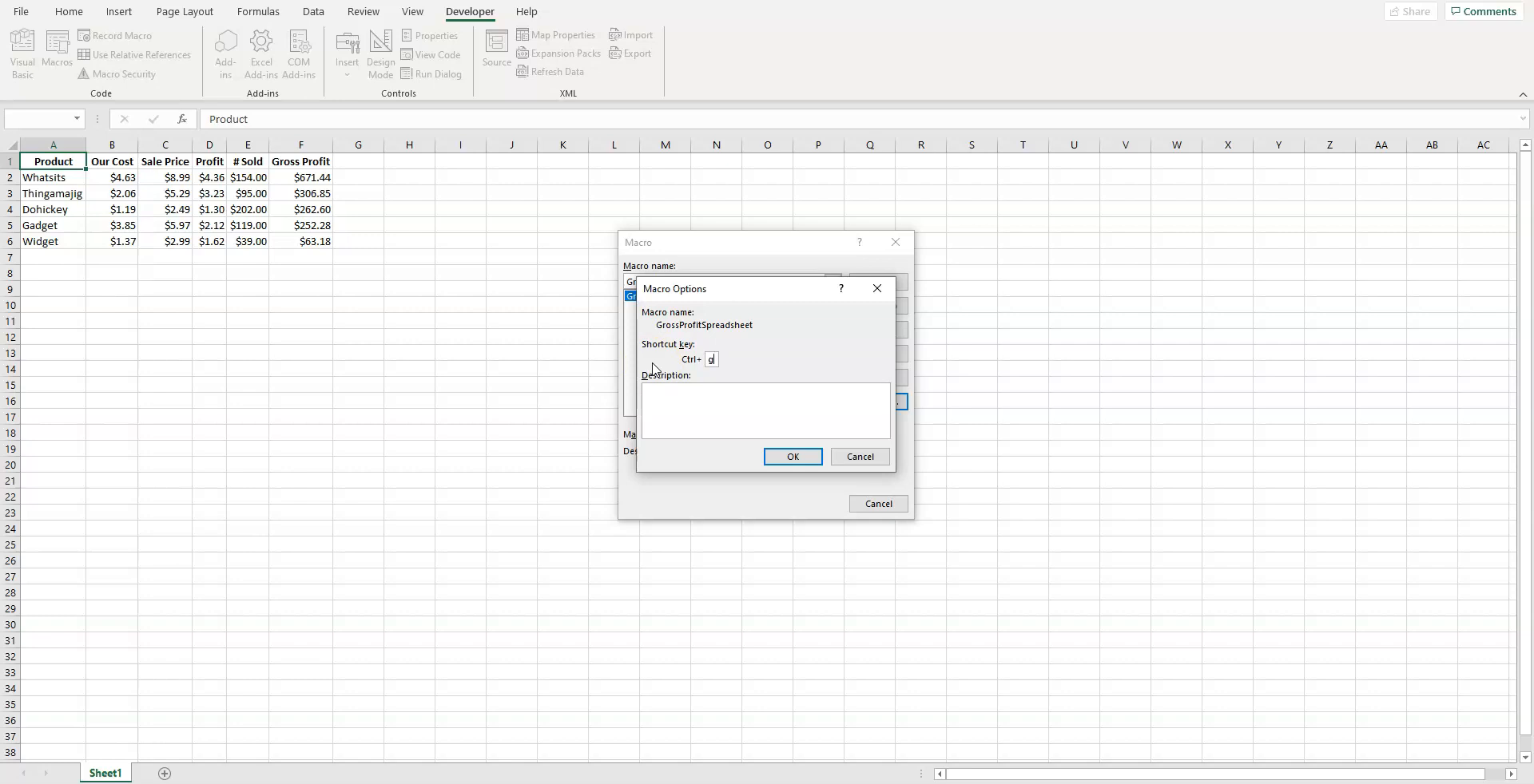
{"action": "left_click", "coordinate": [789, 457]}
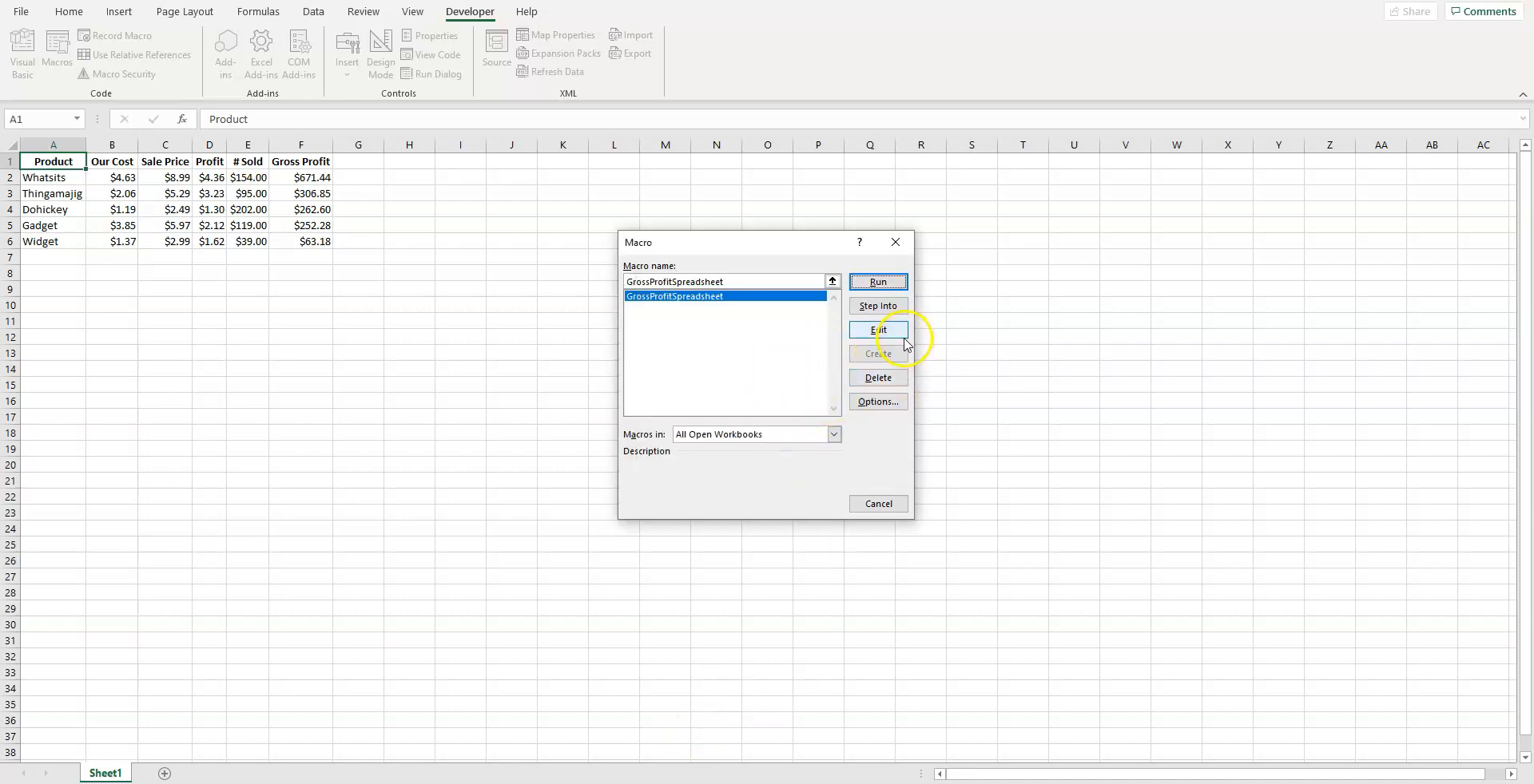
{"action": "left_click", "coordinate": [905, 255]}
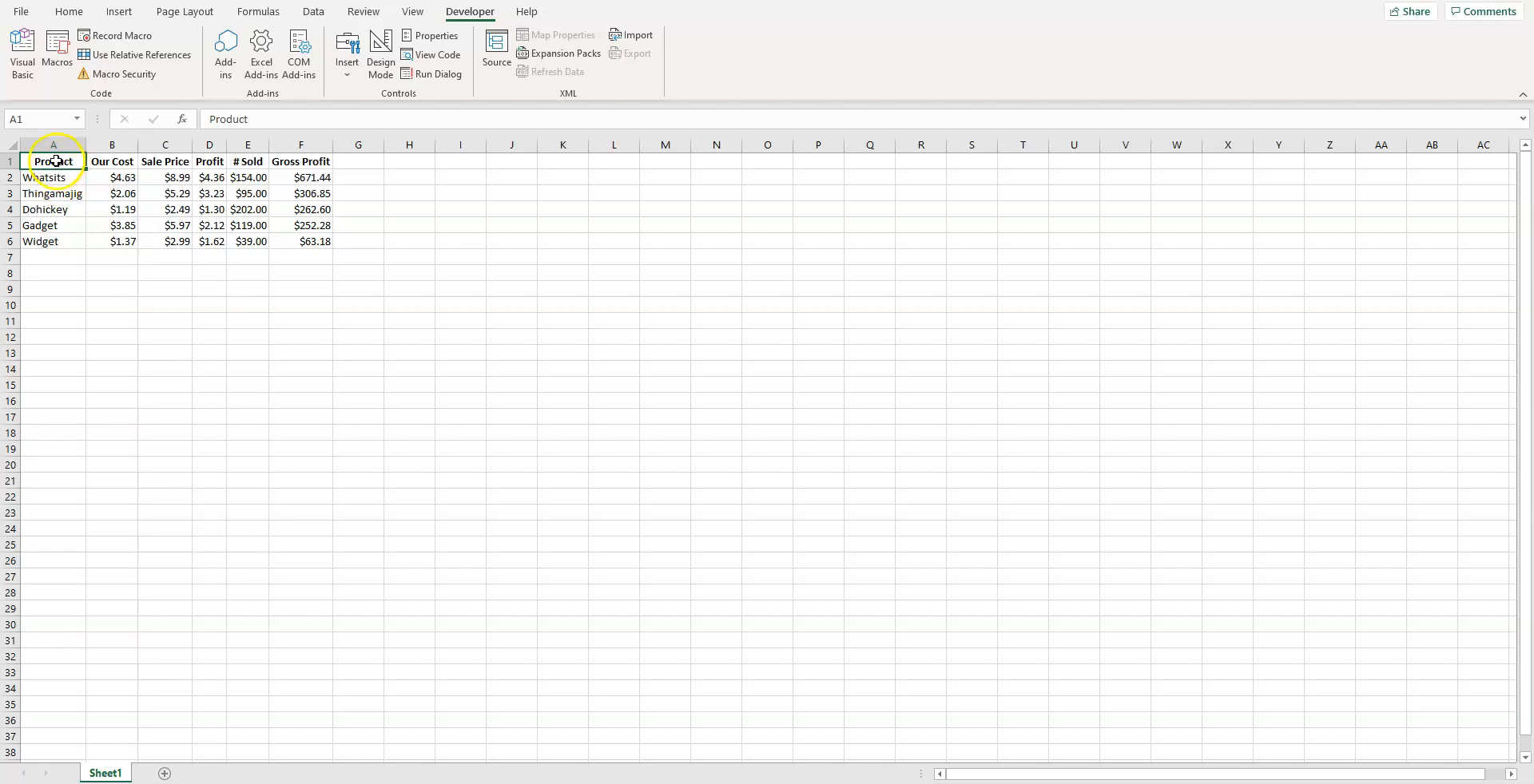
Step: Remove the bold formatting from header row 1 of the product table
{"action": "left_click", "coordinate": [12, 161]}
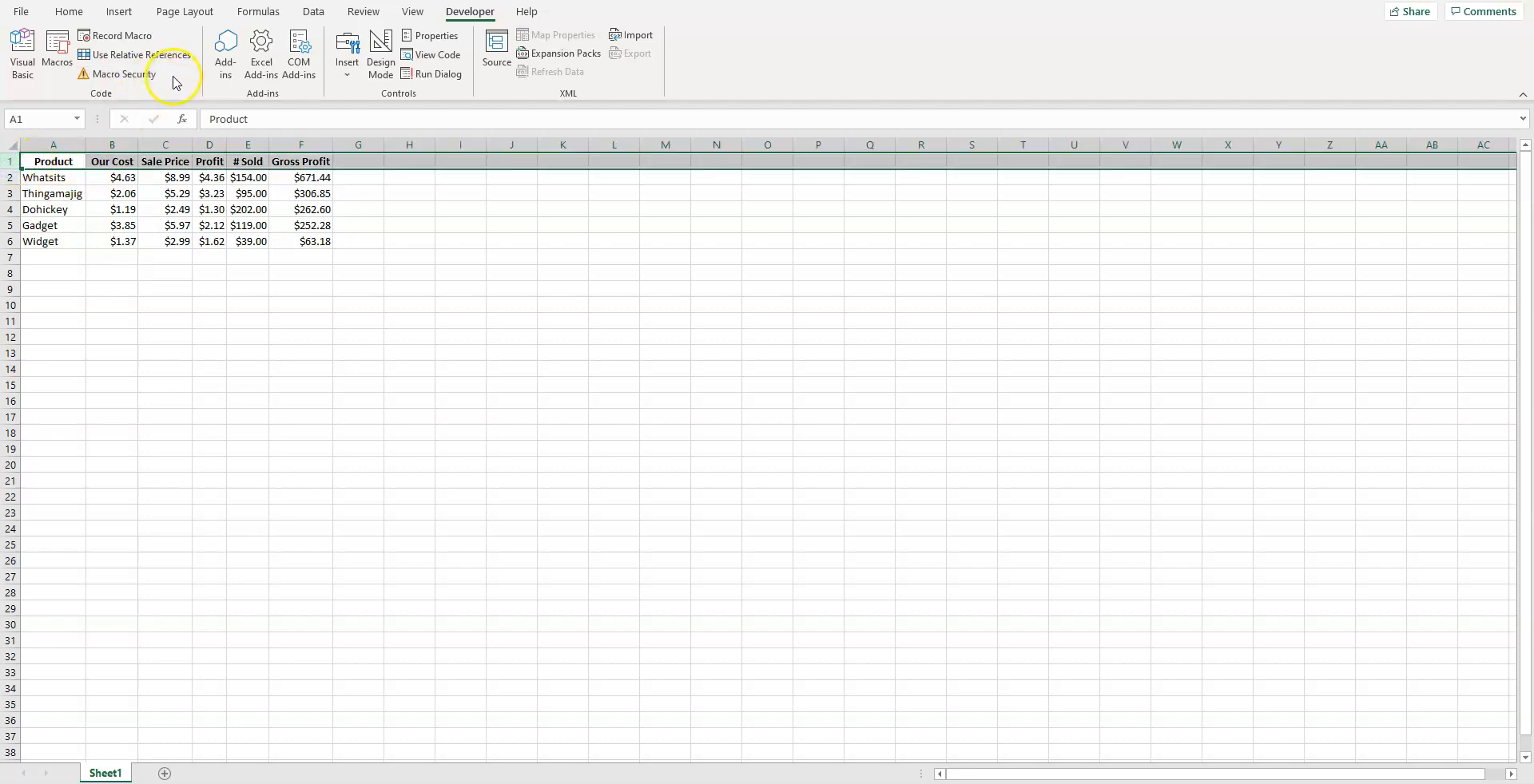
{"action": "left_click", "coordinate": [67, 12]}
{"action": "left_click", "coordinate": [146, 66]}
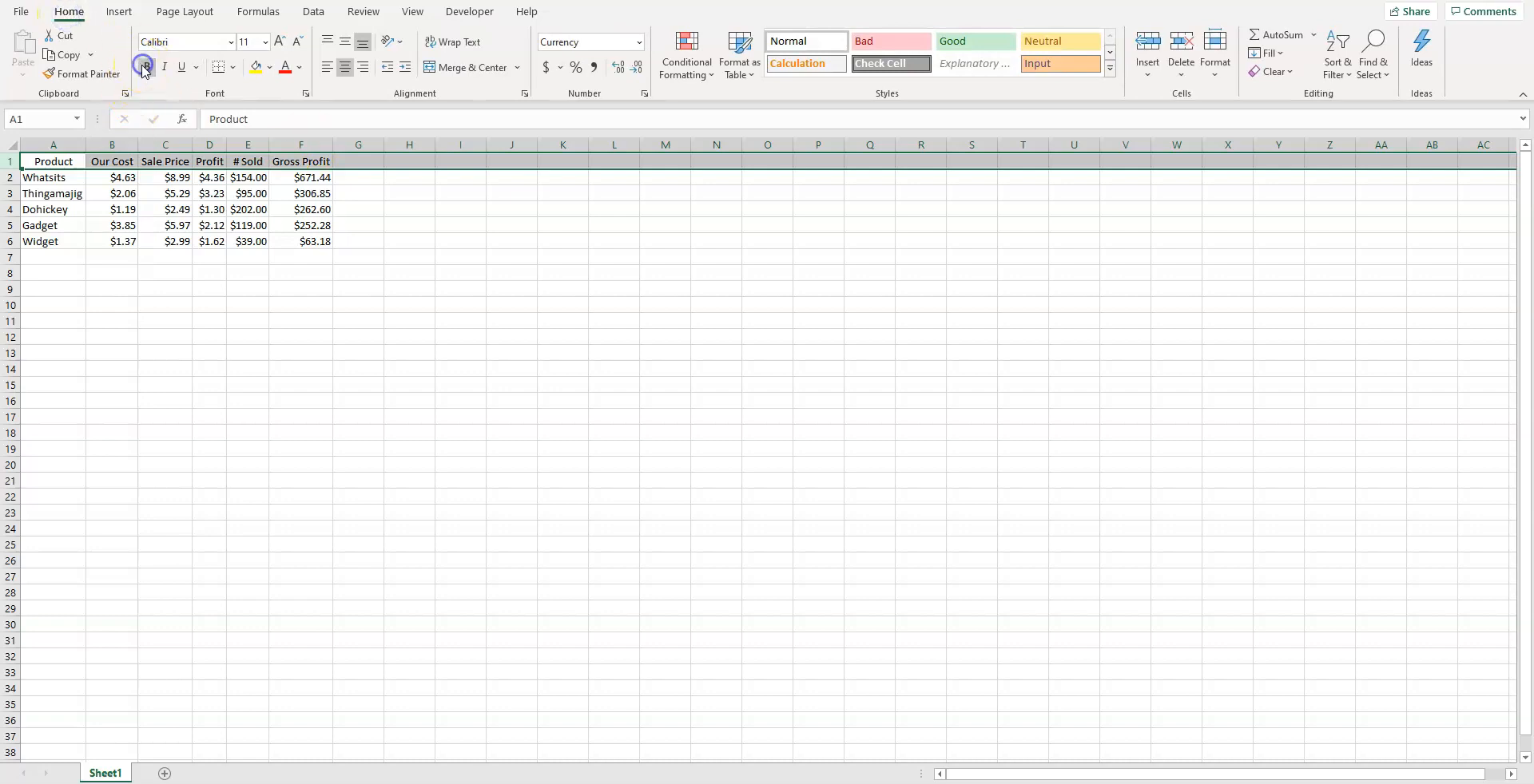
{"action": "left_click", "coordinate": [202, 367]}
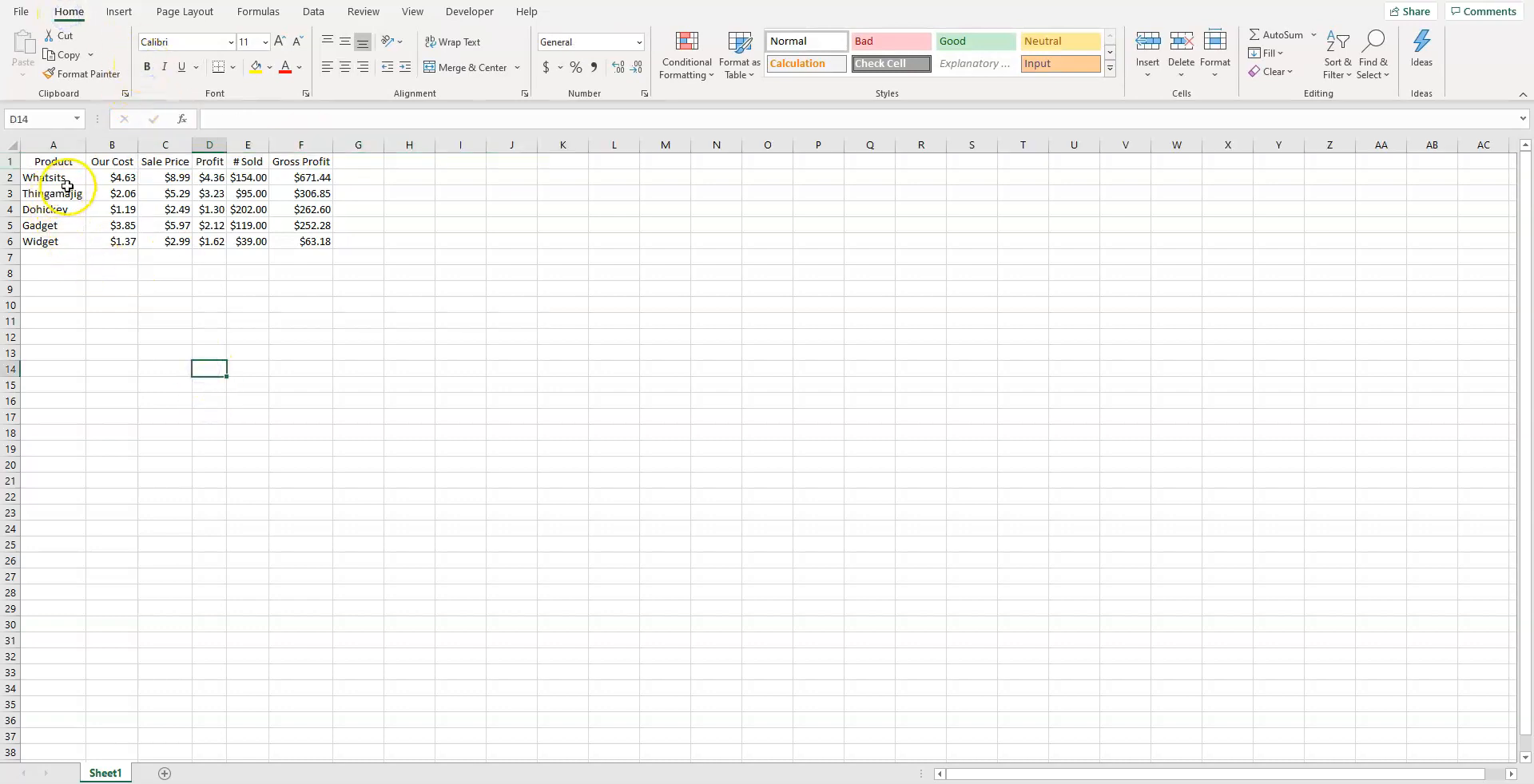
Step: Change the number format of the table values in B2:F6 to General
{"action": "left_click_drag", "start_coordinate": [93, 172], "coordinate": [303, 246]}
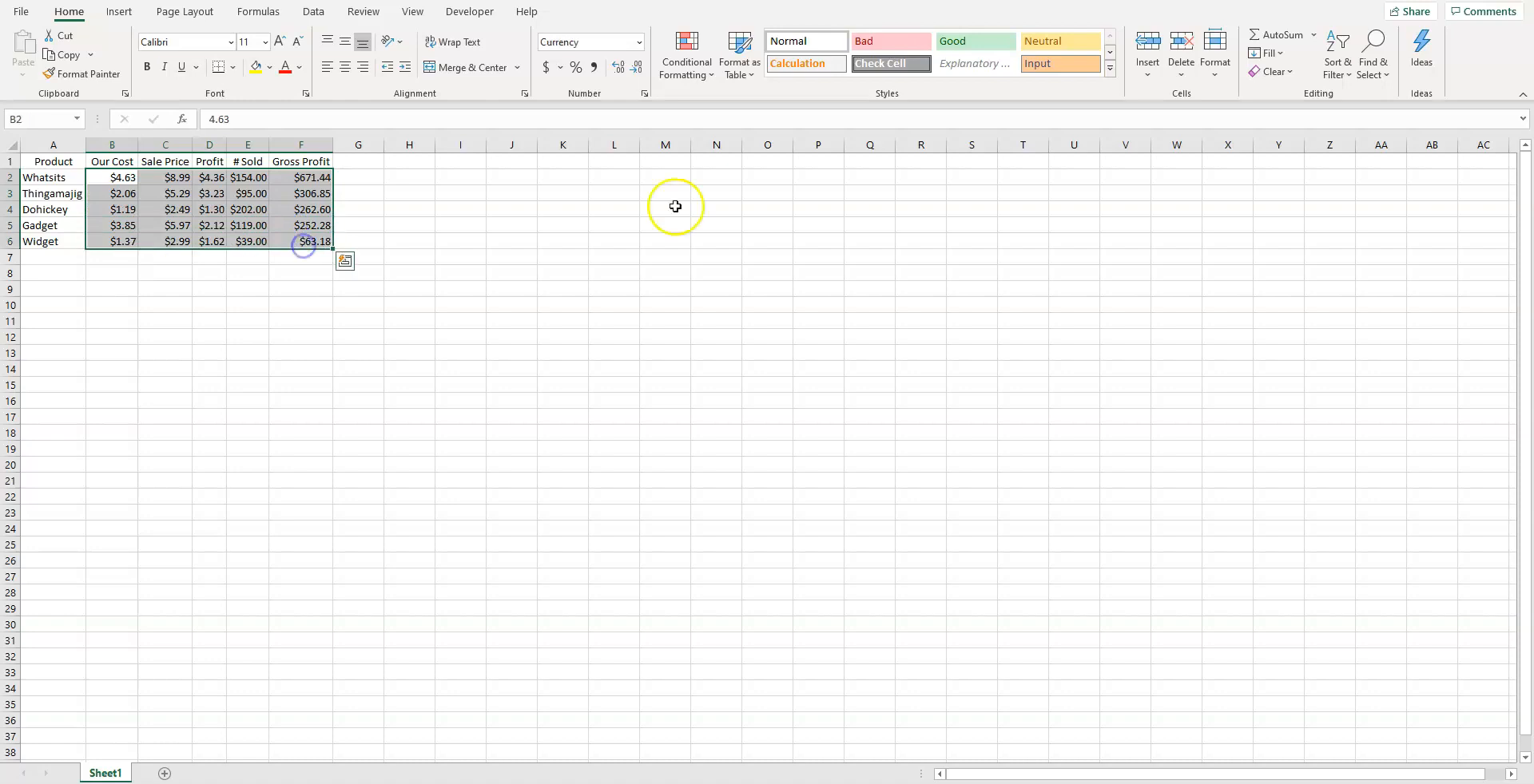
{"action": "left_click", "coordinate": [1216, 74]}
{"action": "left_click", "coordinate": [1260, 445]}
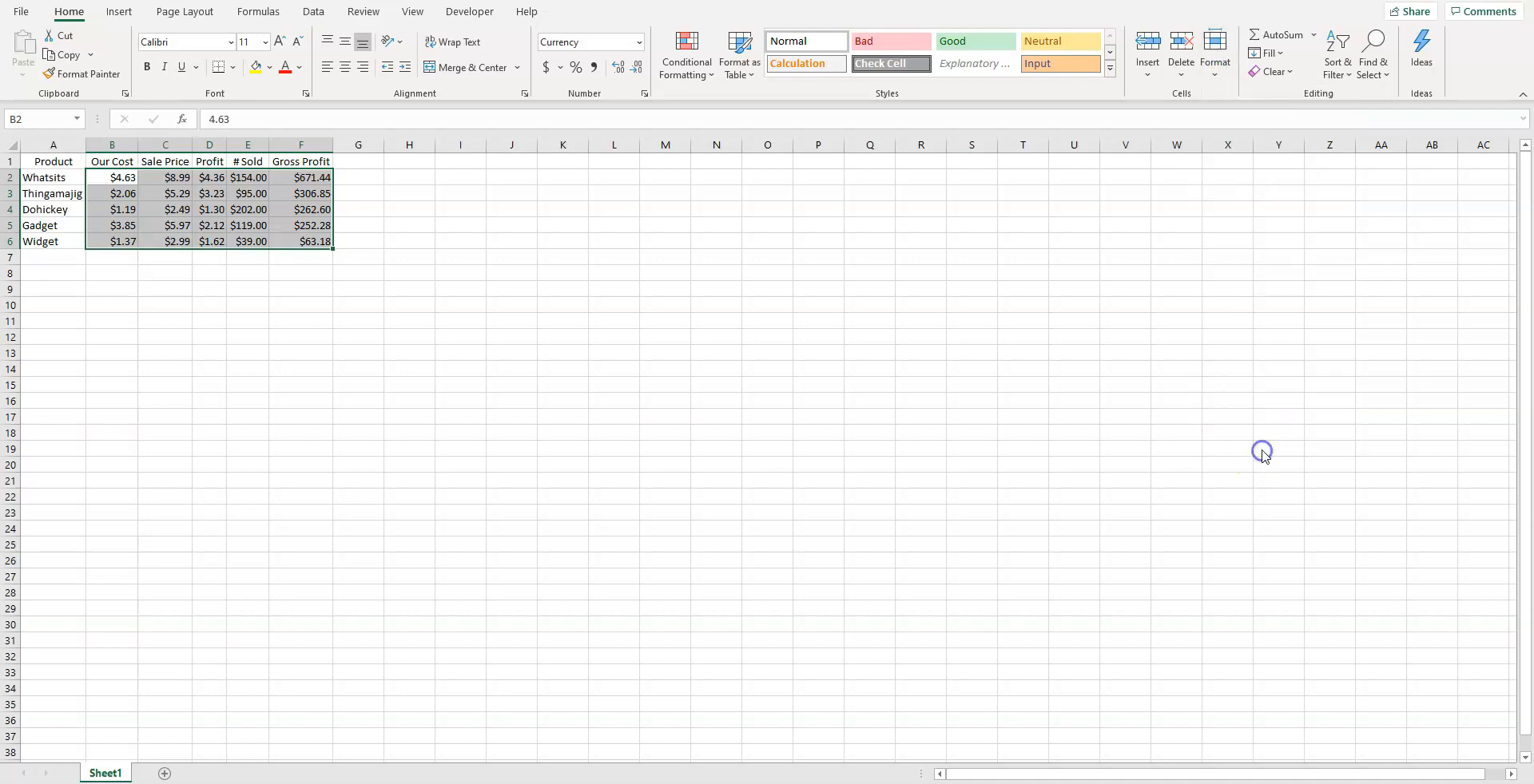
{"action": "left_click", "coordinate": [587, 256]}
{"action": "left_click", "coordinate": [873, 553]}
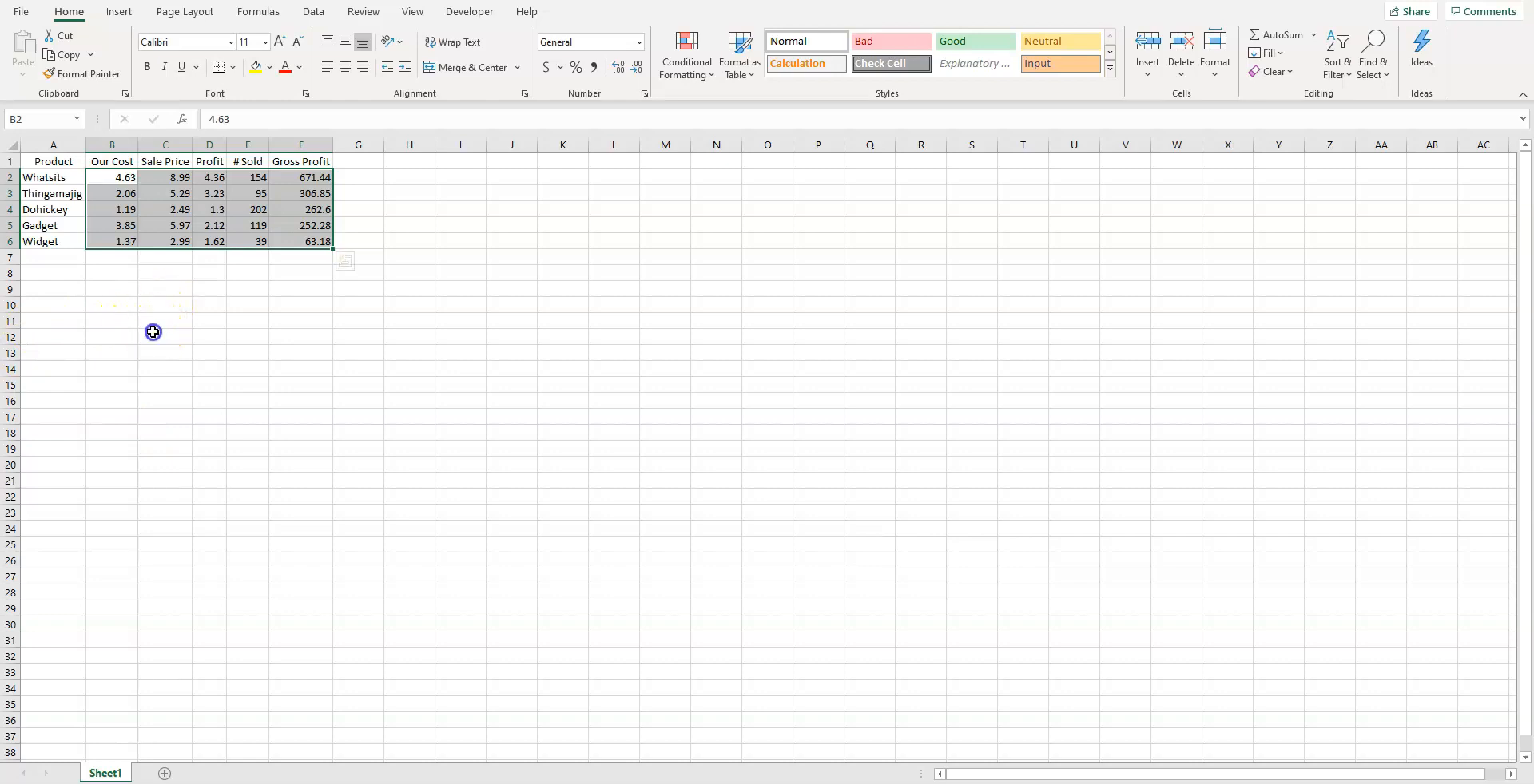
{"action": "left_click", "coordinate": [153, 331]}
Step: Custom sort the product rows A2:F6 by Product cell values, from A to Z, with headers recognized
{"action": "mouse_move", "coordinate": [35, 178]}
{"action": "left_mouse_down"}
{"action": "mouse_move", "coordinate": [332, 205]}
{"action": "mouse_move", "coordinate": [298, 229]}
{"action": "mouse_move", "coordinate": [311, 237]}
{"action": "left_mouse_up"}
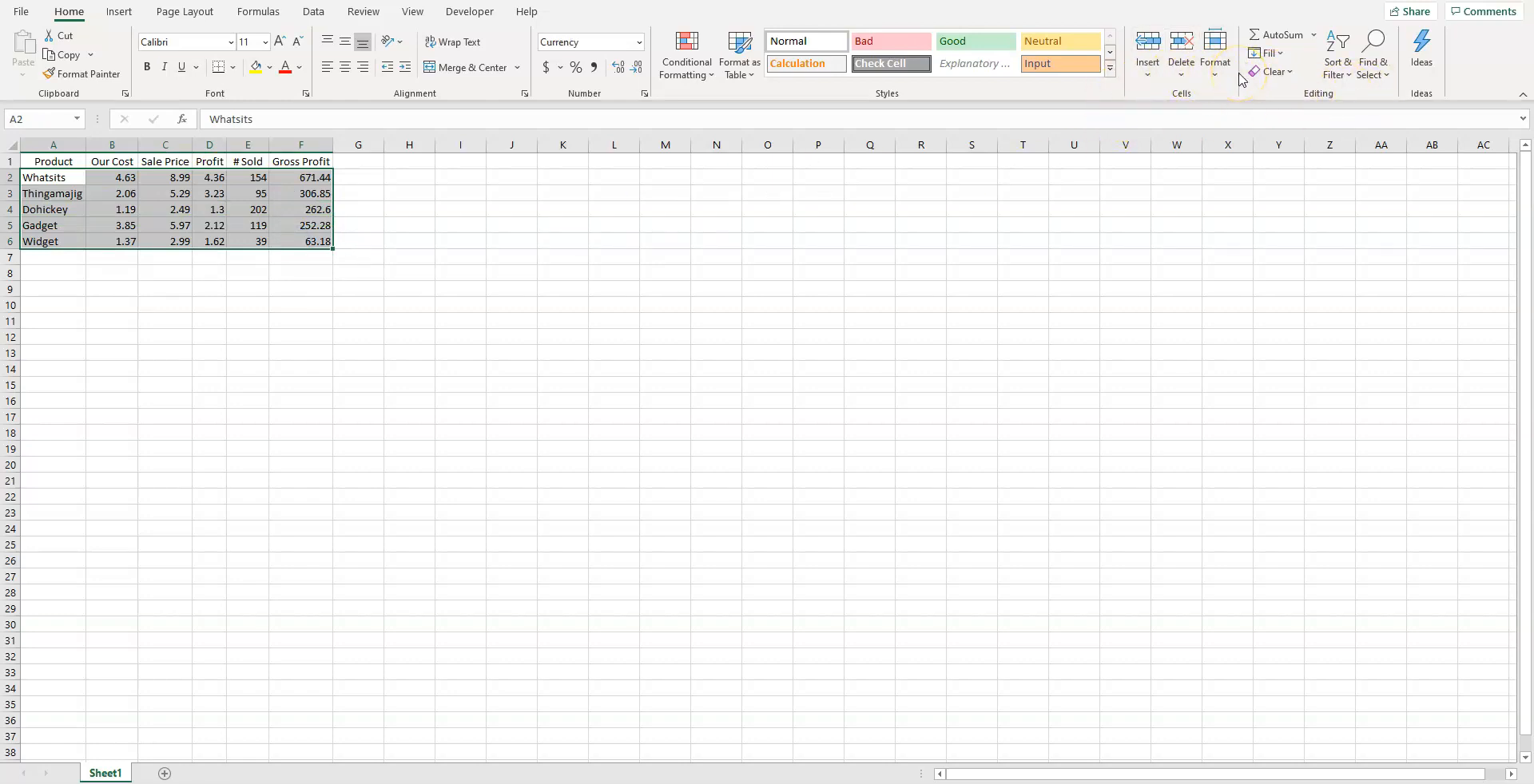
{"action": "left_click", "coordinate": [1339, 70]}
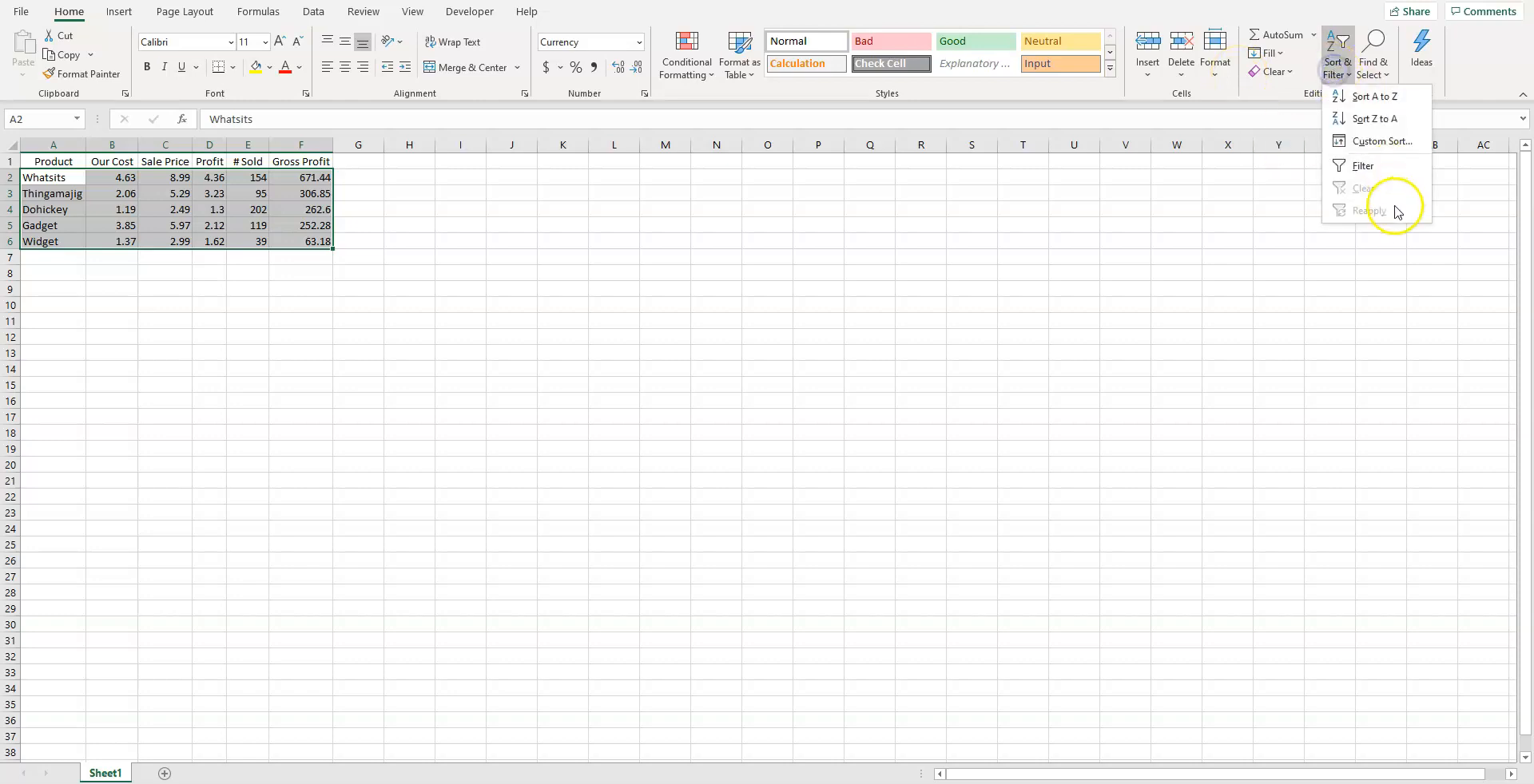
{"action": "left_click", "coordinate": [1363, 142]}
{"action": "left_click", "coordinate": [622, 358]}
{"action": "left_click", "coordinate": [622, 373]}
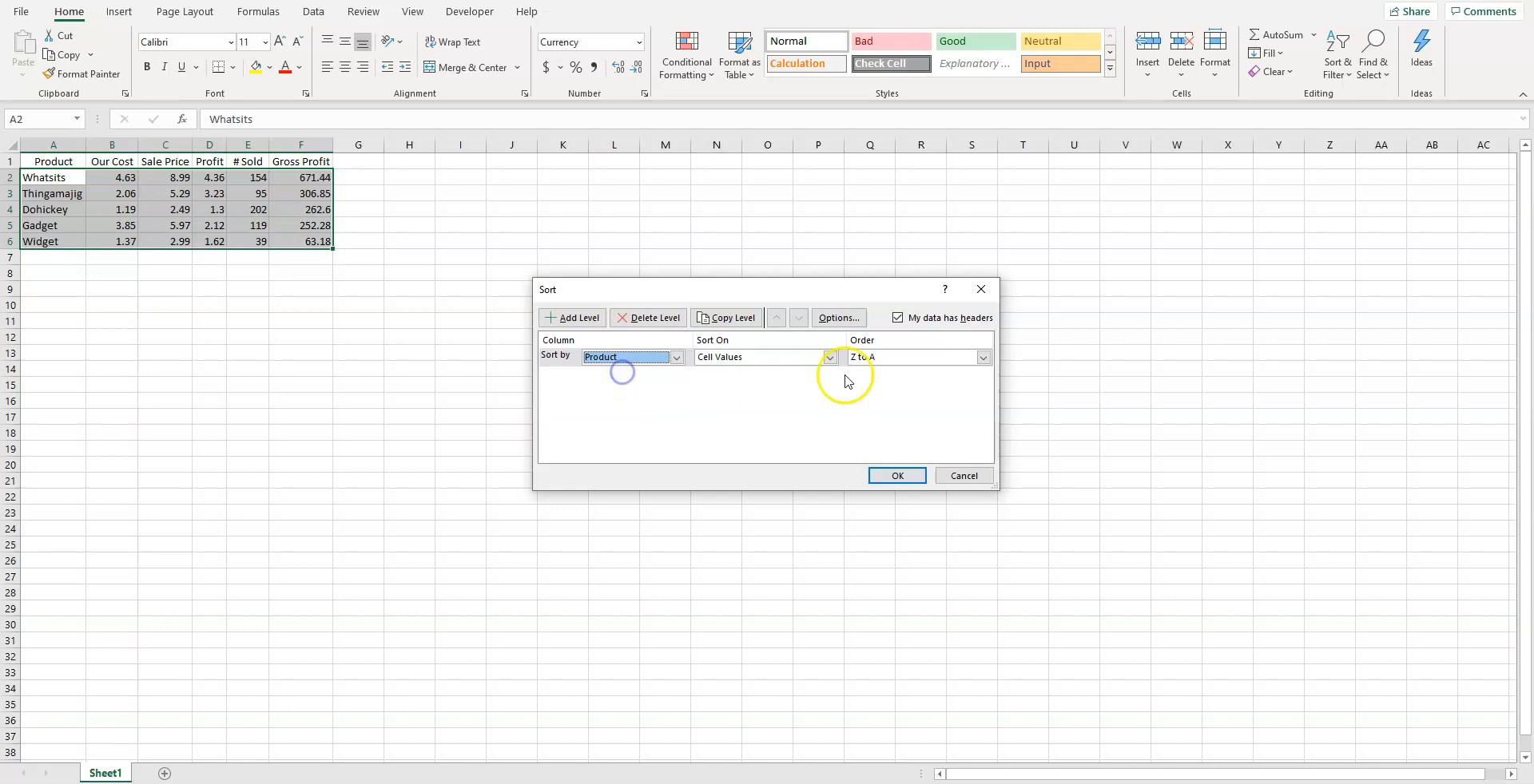
{"action": "left_click", "coordinate": [894, 357]}
{"action": "left_click", "coordinate": [893, 373]}
{"action": "left_click", "coordinate": [897, 475]}
{"action": "left_click", "coordinate": [375, 417]}
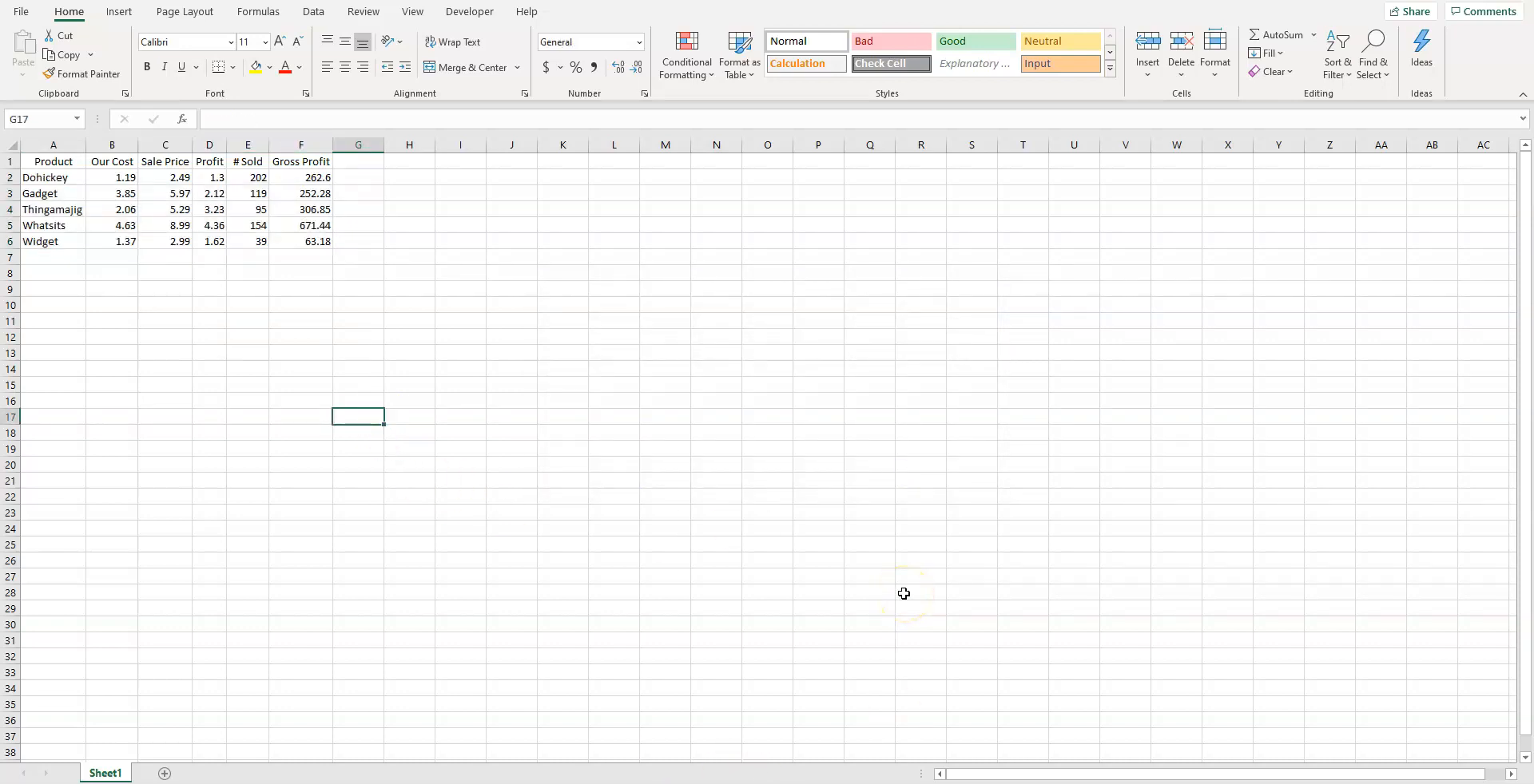
Step: Left-align the header labels in row 1
{"action": "left_click", "coordinate": [12, 162]}
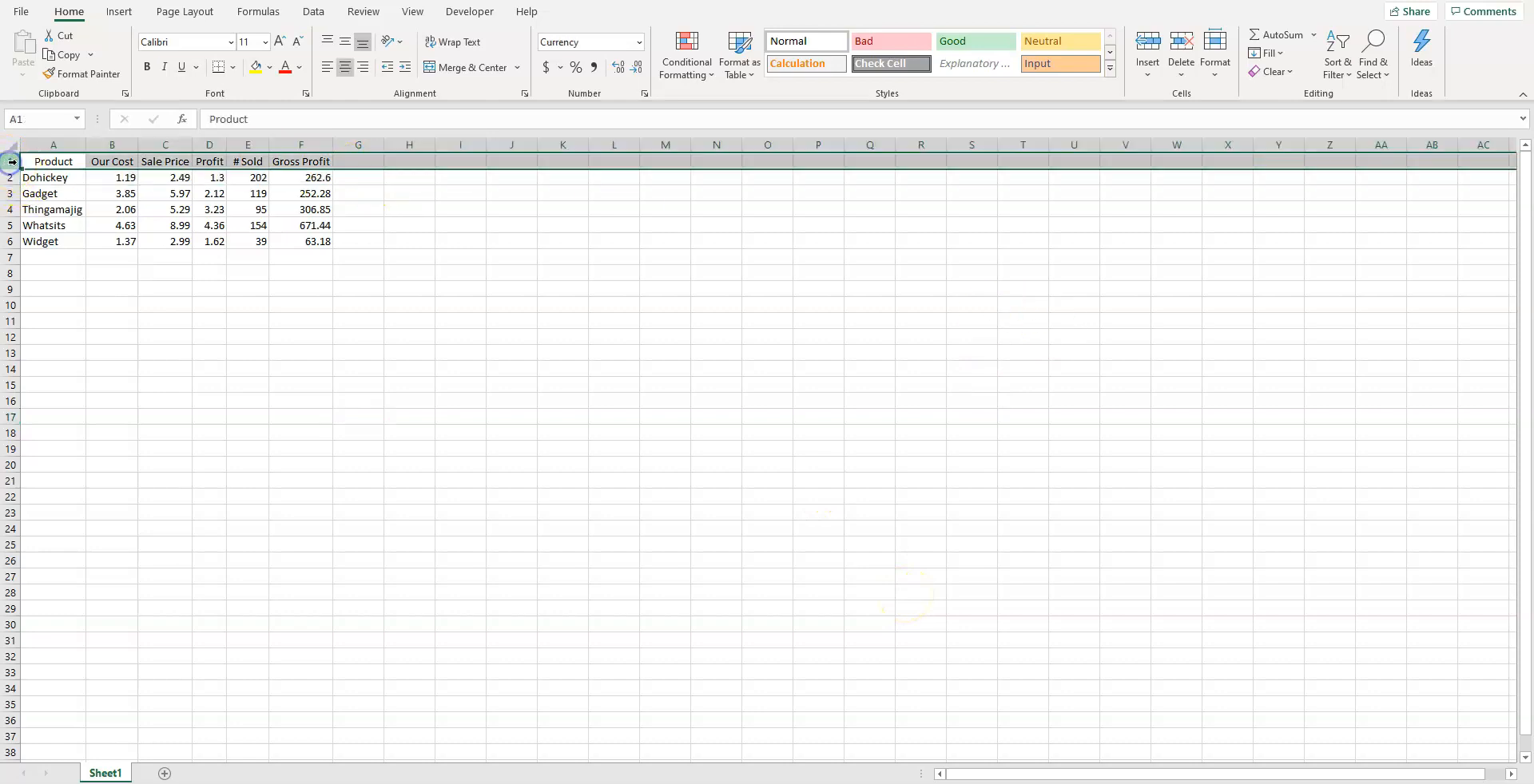
{"action": "left_click", "coordinate": [328, 68]}
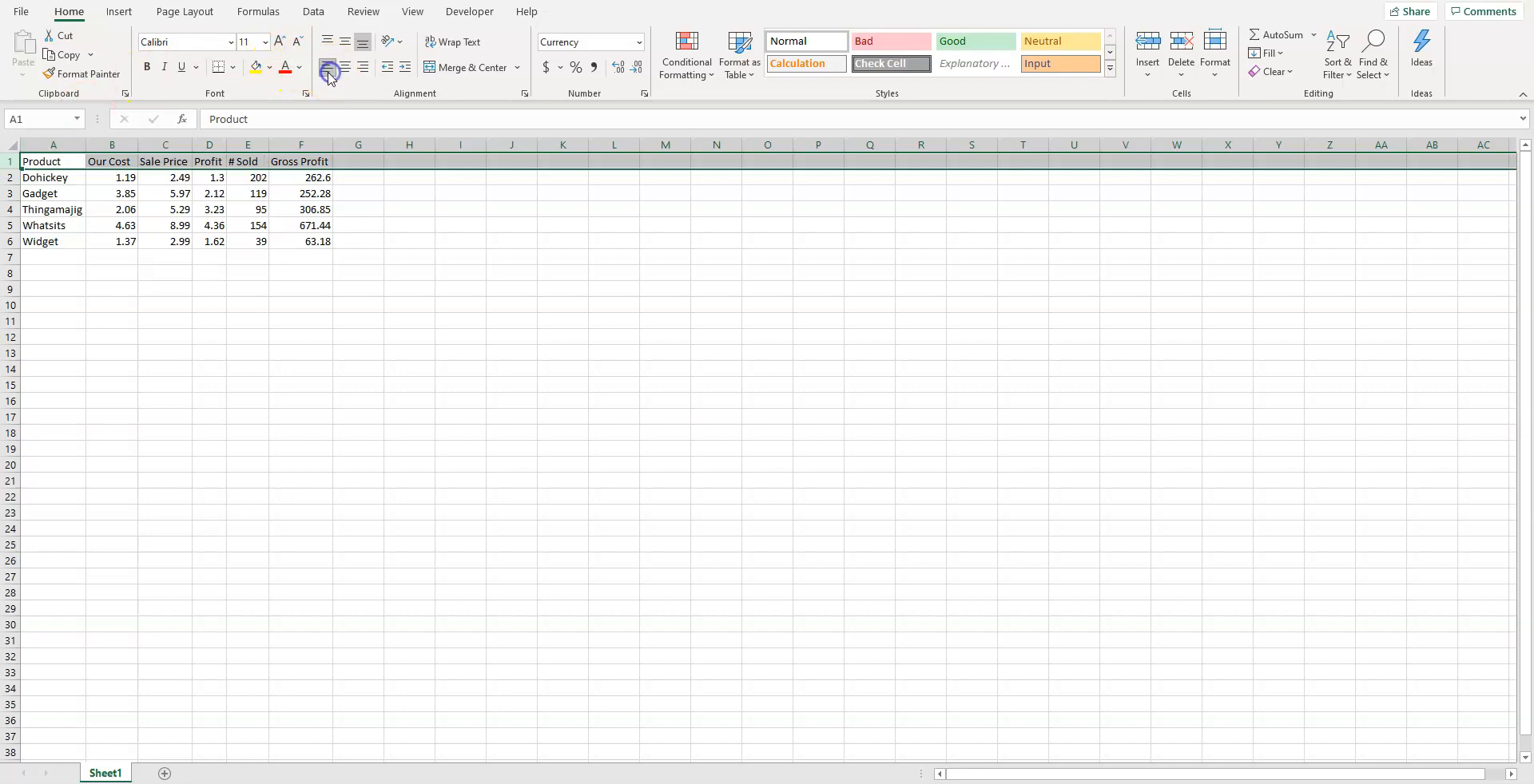
{"action": "left_click", "coordinate": [354, 372]}
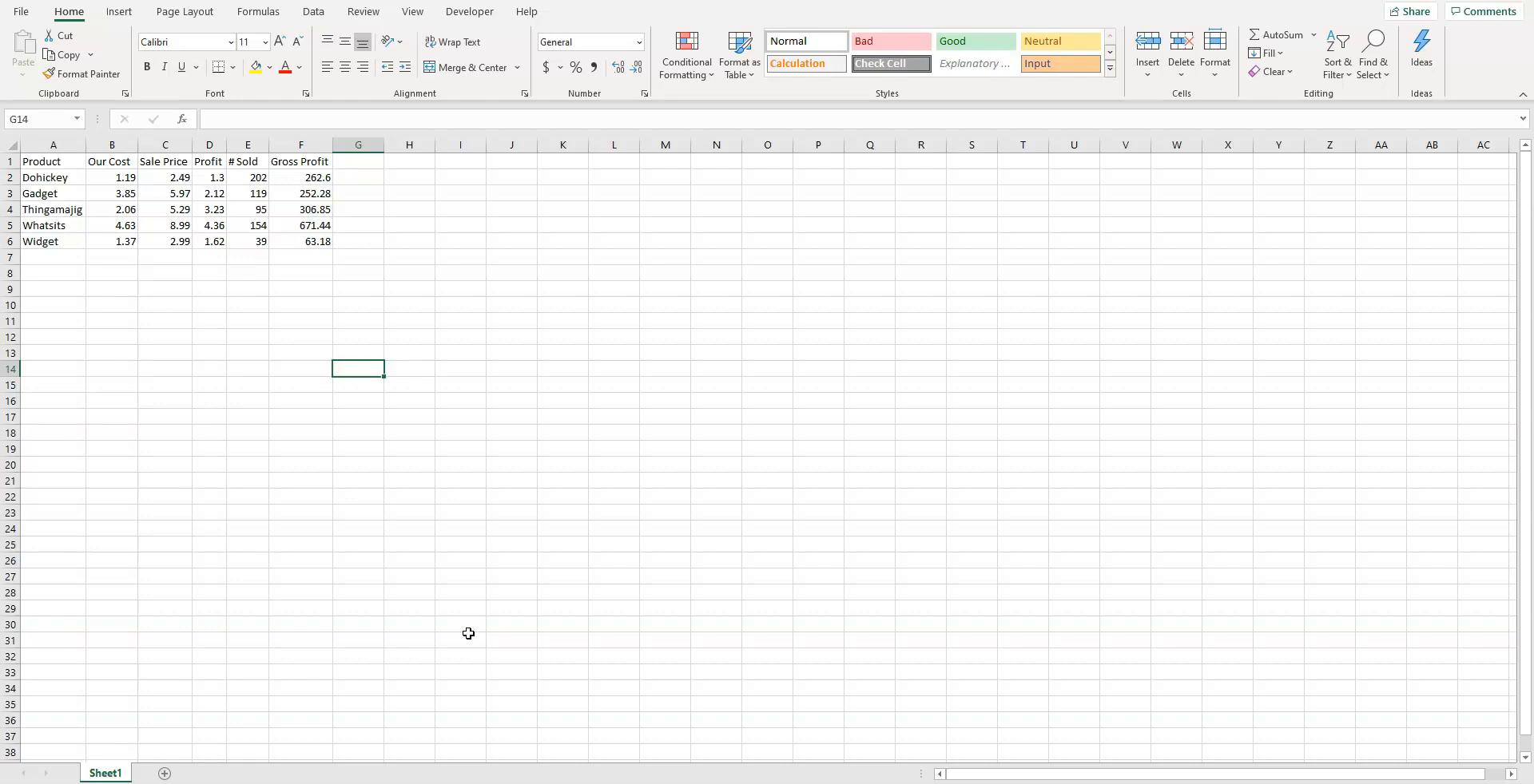
Step: Run the GrossProfitSpreadsheet macro through its assigned shortcut and deselect the table
{"action": "key", "text": "ctrl+shift+f"}
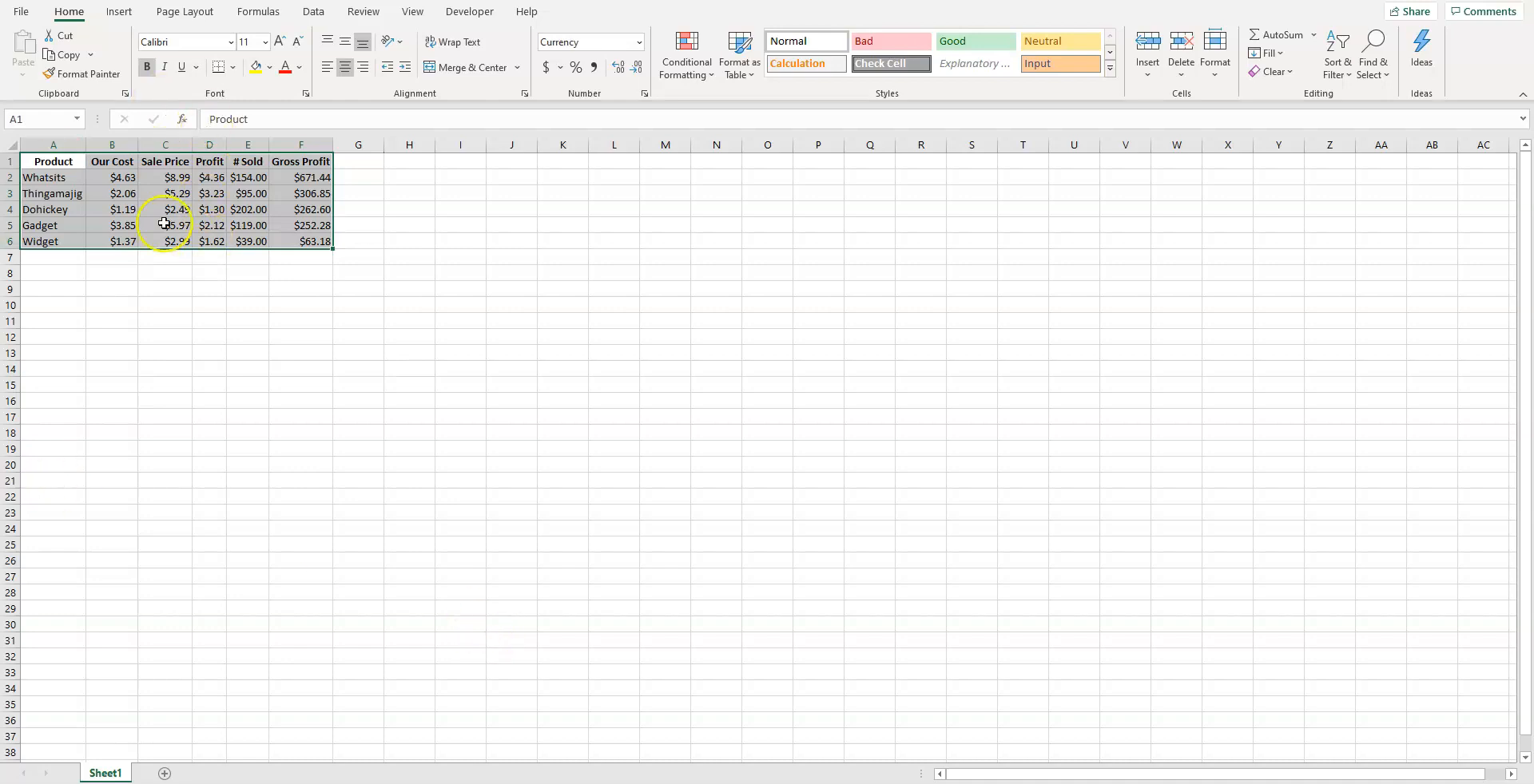
{"action": "left_click", "coordinate": [130, 213]}
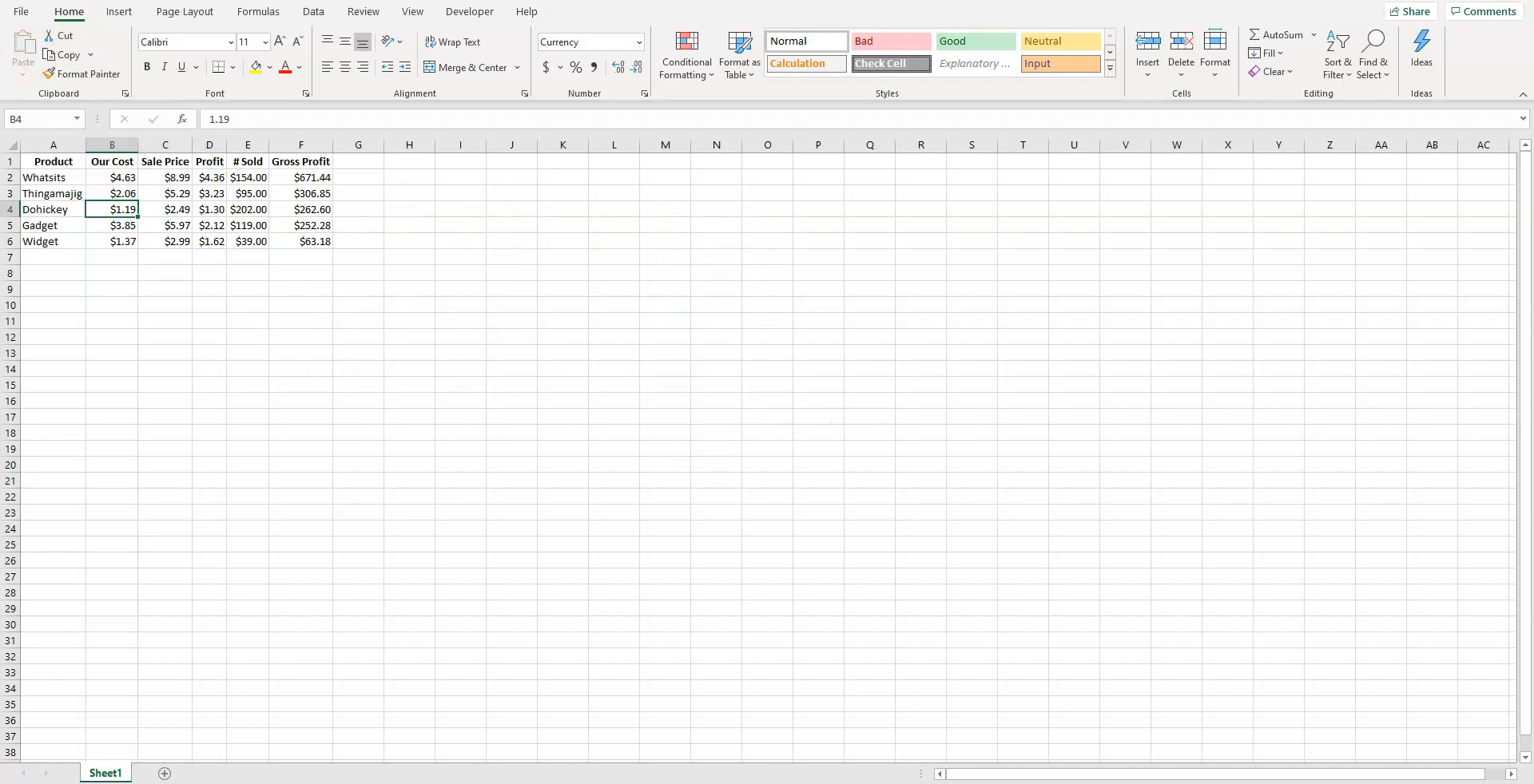
{"action": "left_click", "coordinate": [470, 11]}
{"action": "left_click", "coordinate": [52, 74]}
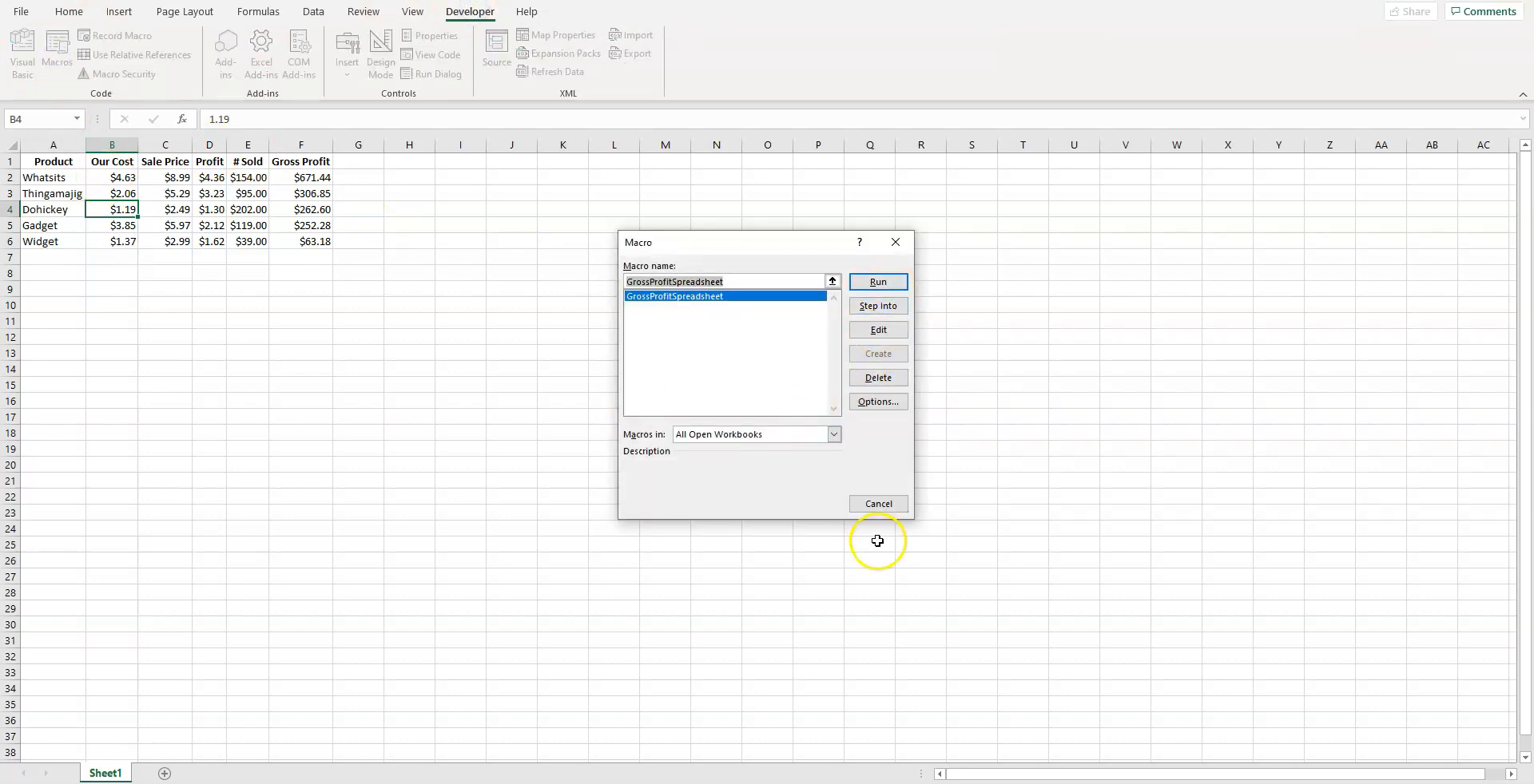
{"action": "left_click", "coordinate": [883, 507]}
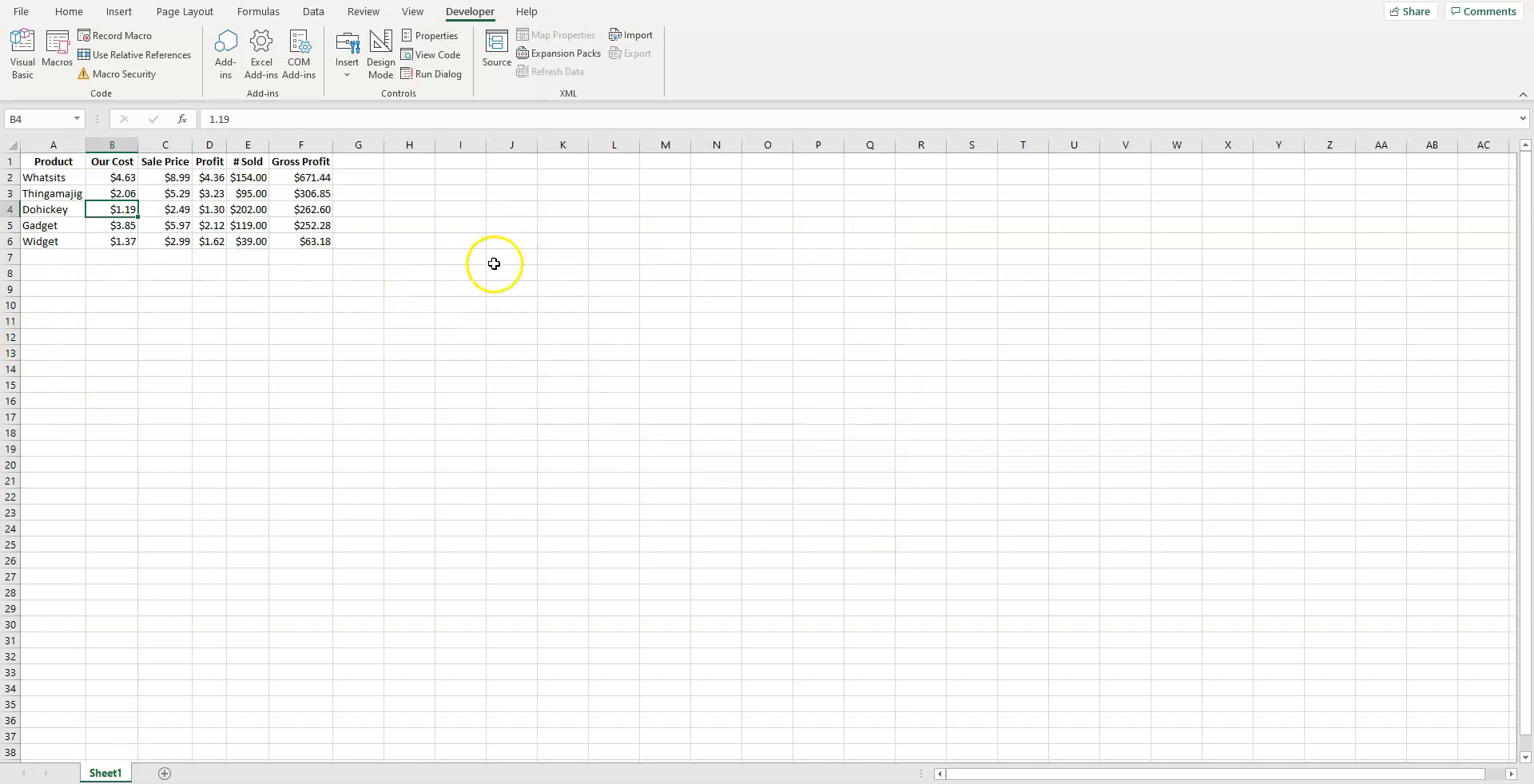
{"action": "left_click_drag", "start_coordinate": [531, 243], "coordinate": [571, 259]}
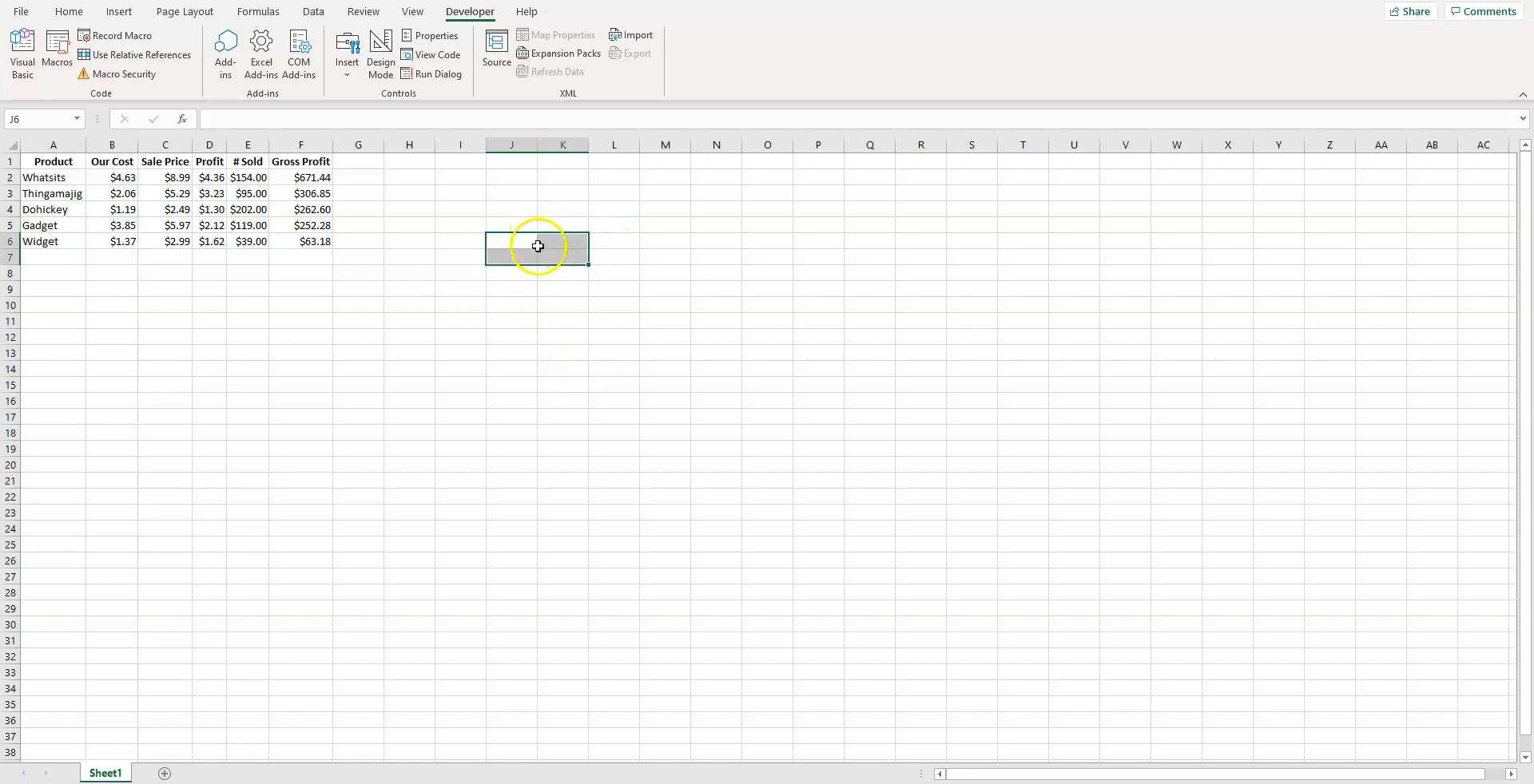
{"action": "left_click", "coordinate": [462, 260]}
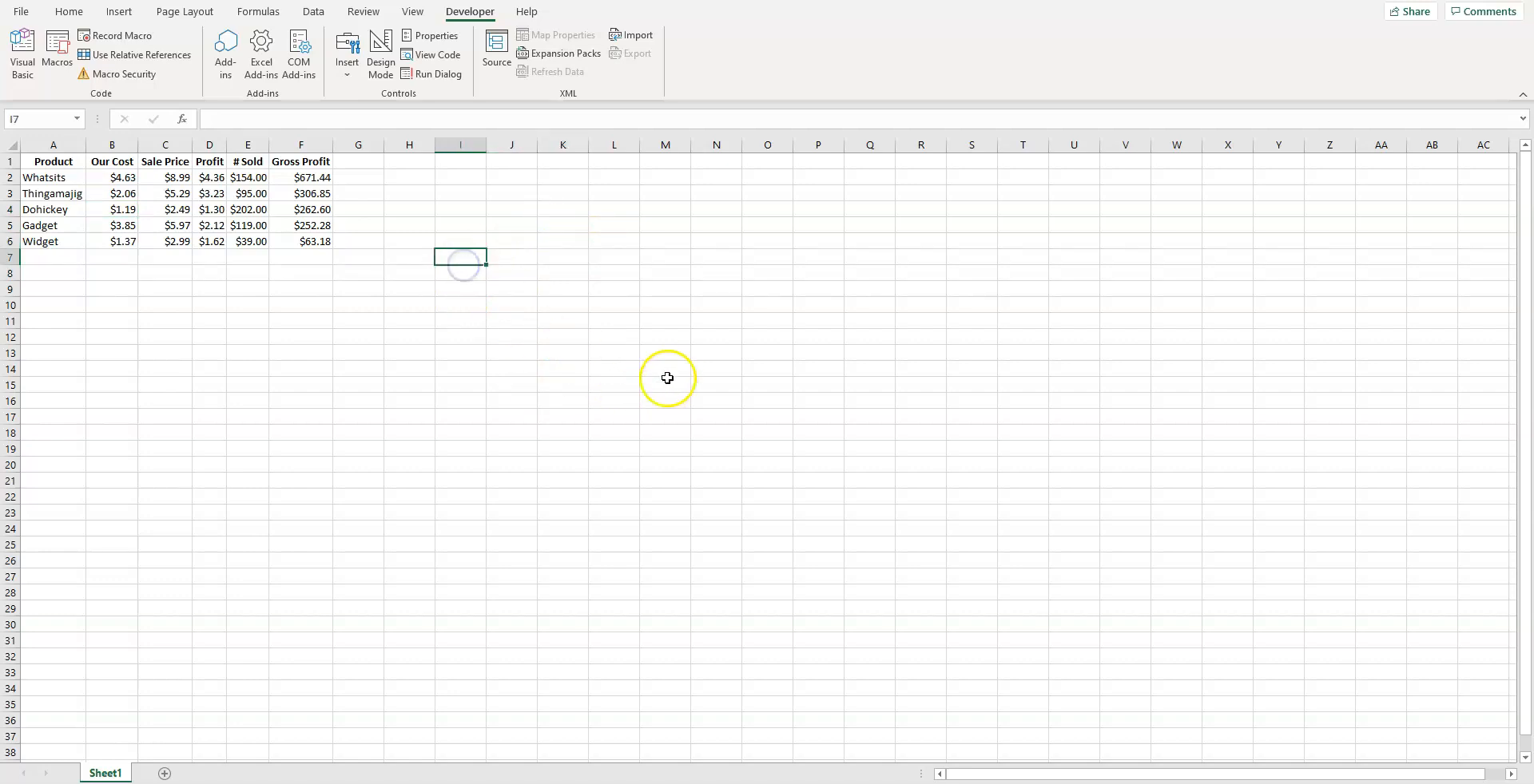